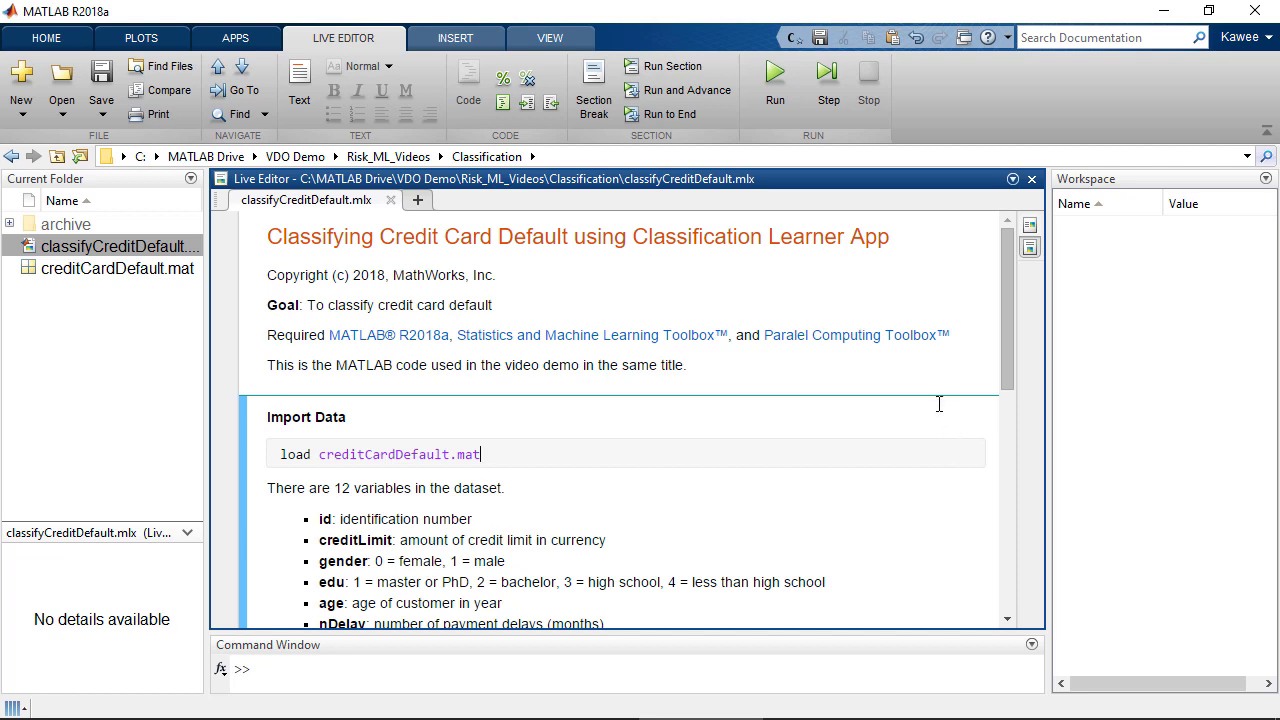
Step: Run the Import Data section to load data1_train (2000x13) and data2_test (1000x13), then select data1_train
{"action": "left_click", "coordinate": [674, 66]}
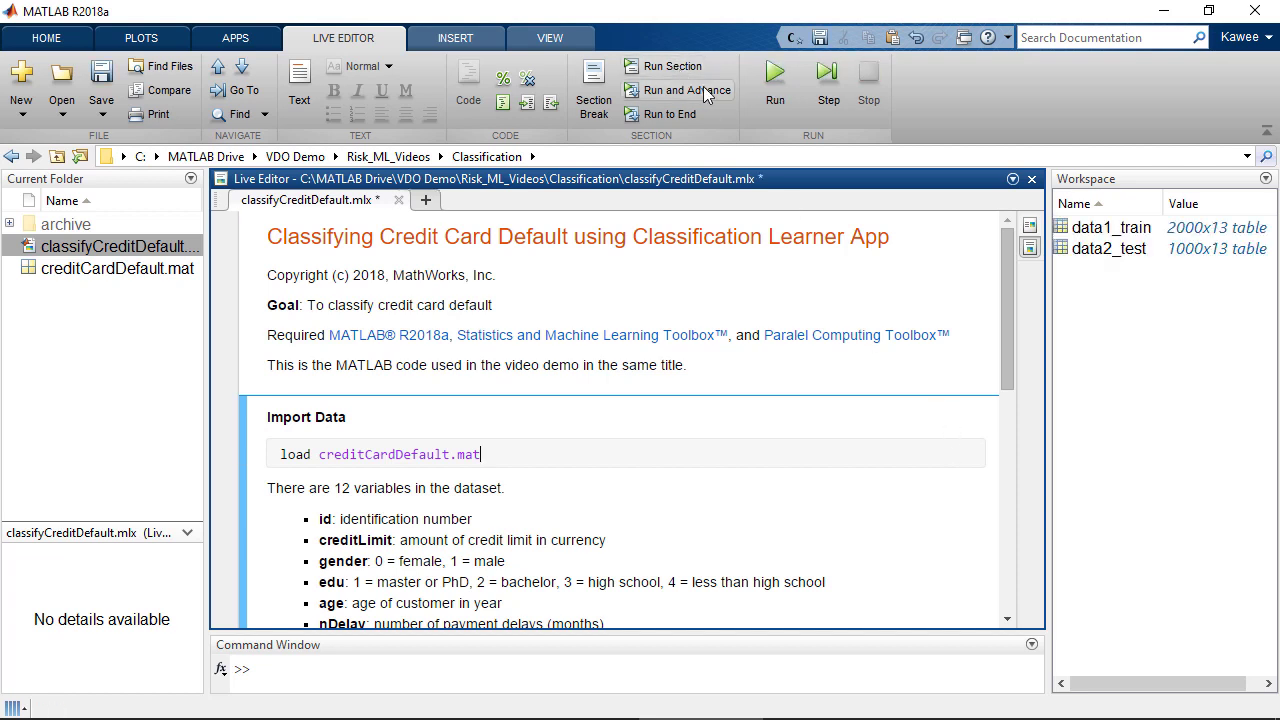
{"action": "left_click", "coordinate": [1118, 229]}
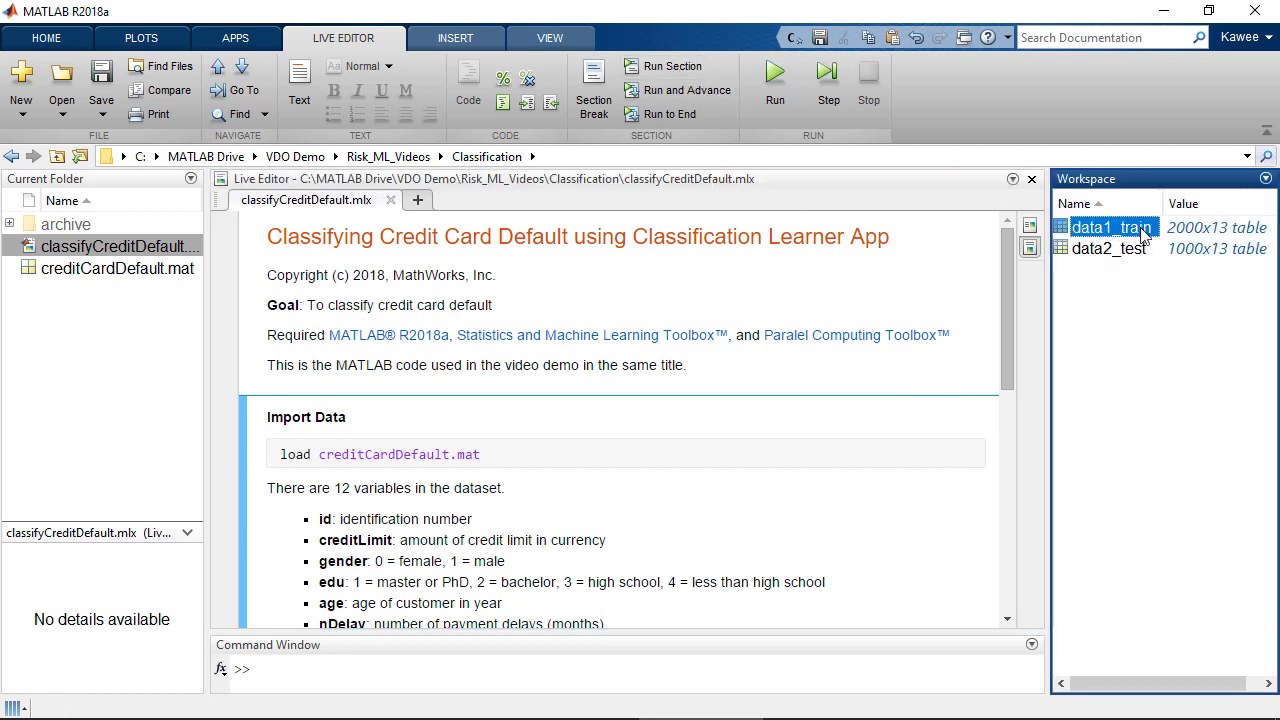
{"action": "double_click", "coordinate": [1143, 230]}
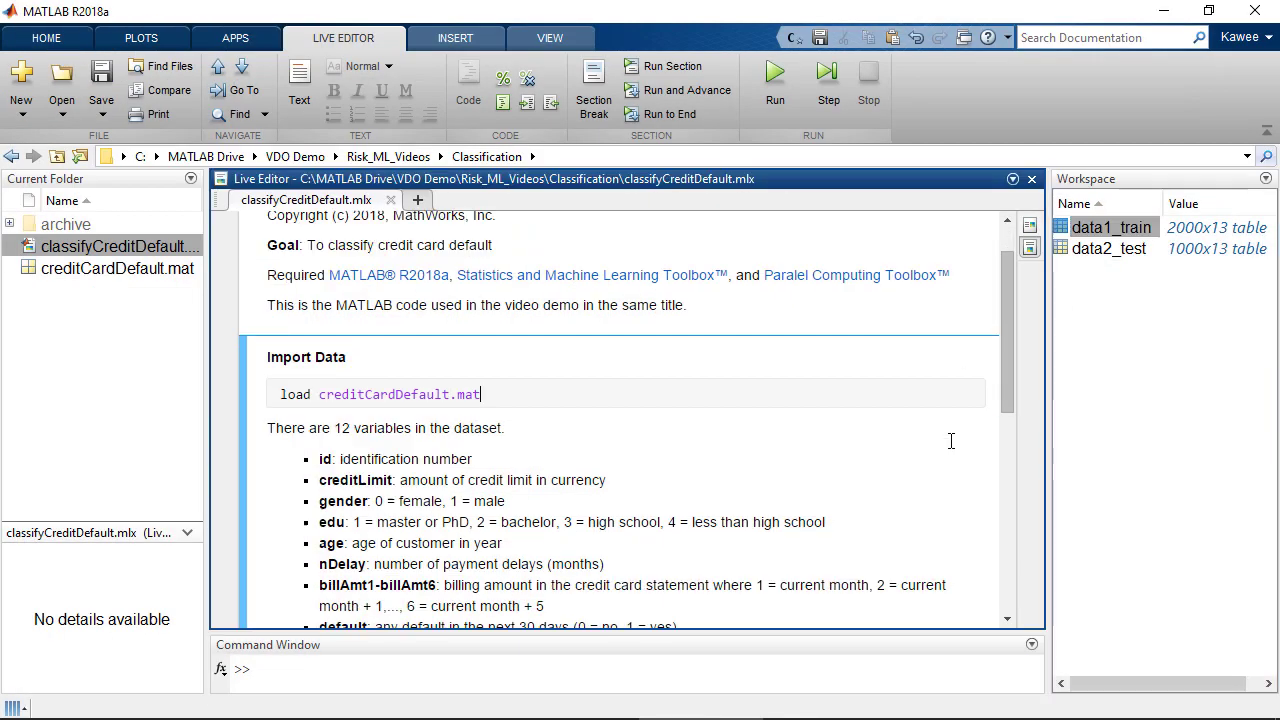
{"action": "scroll", "coordinate": [481, 206], "scroll_direction": "down", "scroll_amount": 5}
Step: Launch Classification Learner from the APPS gallery and maximize its window
{"action": "left_click", "coordinate": [240, 38]}
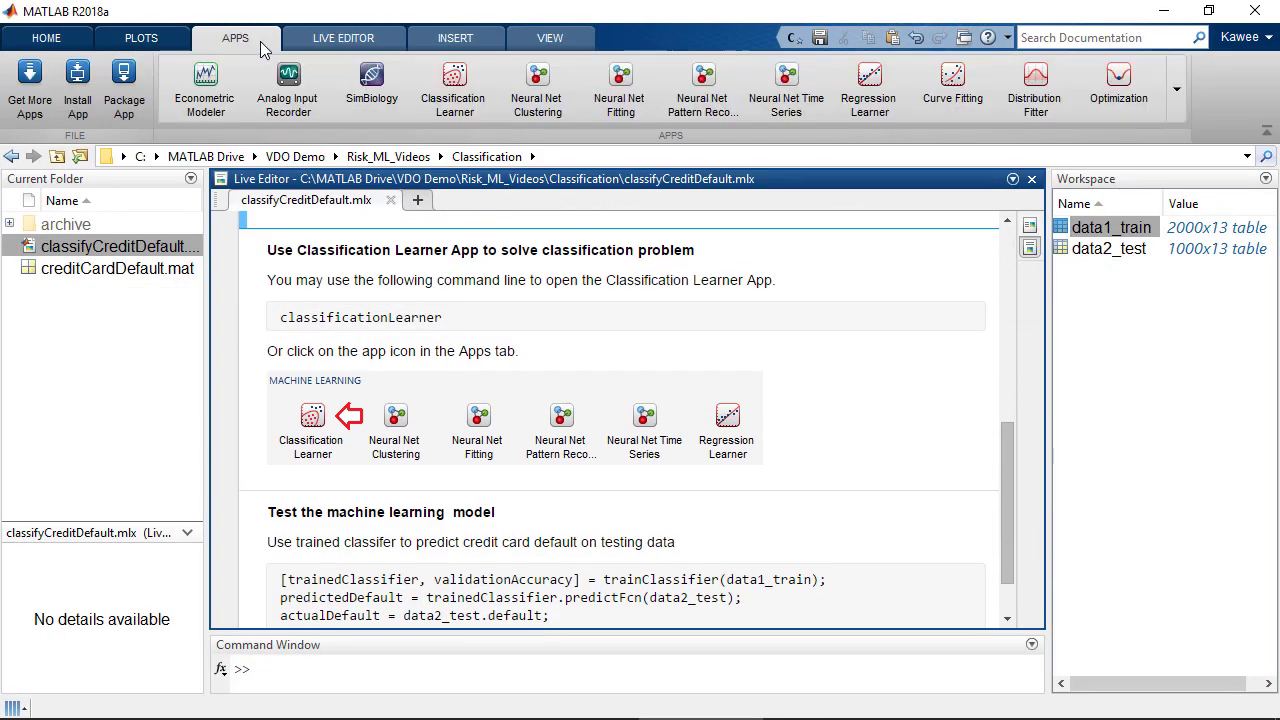
{"action": "left_click", "coordinate": [1176, 88]}
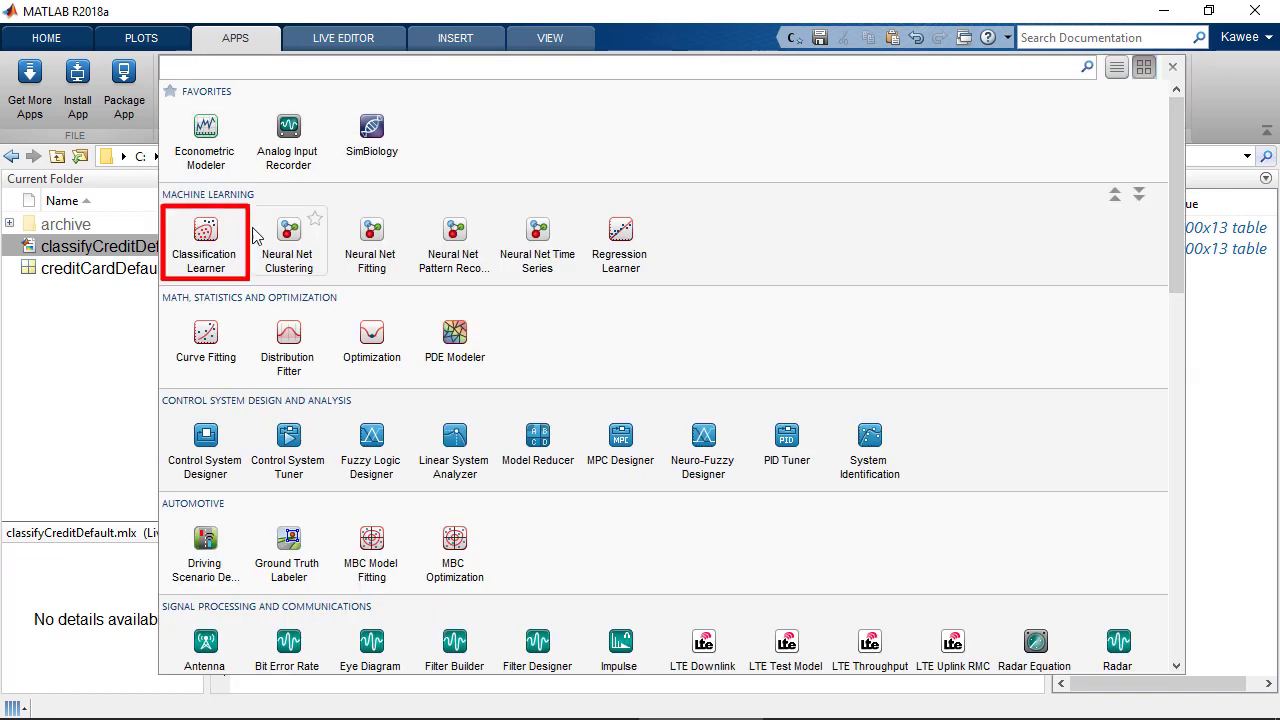
{"action": "left_click", "coordinate": [245, 250]}
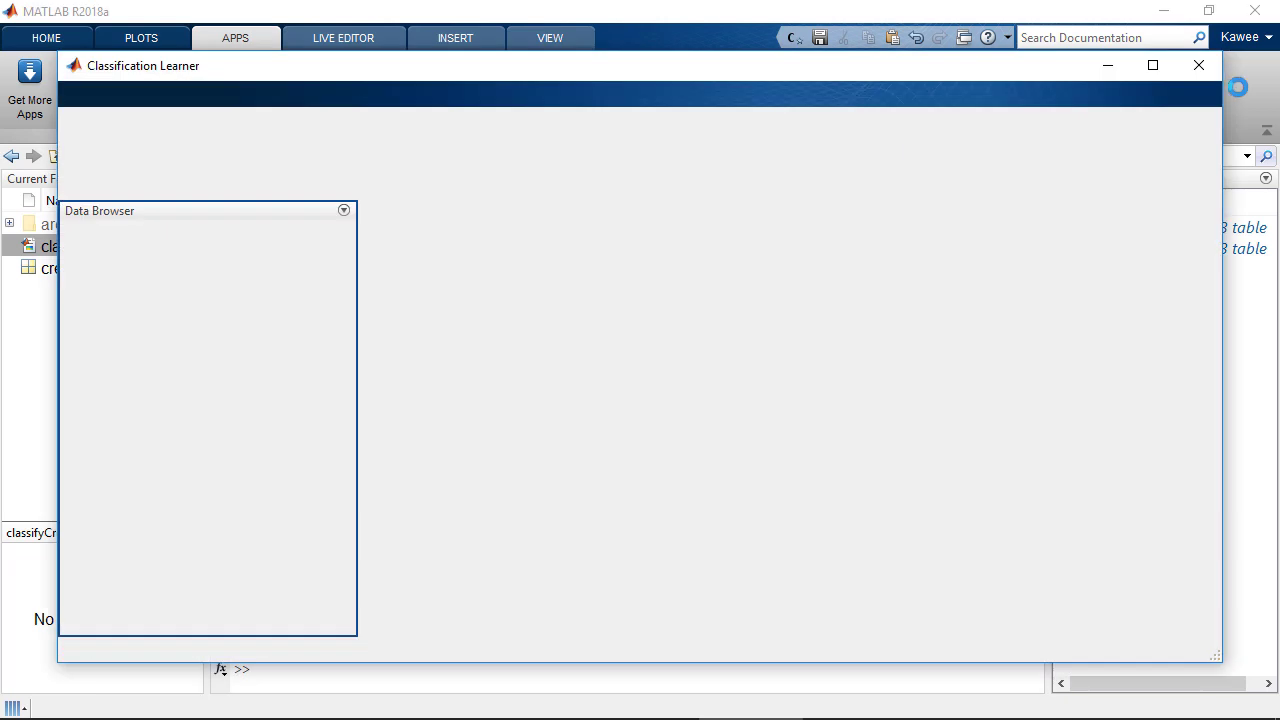
{"action": "left_click", "coordinate": [1155, 66]}
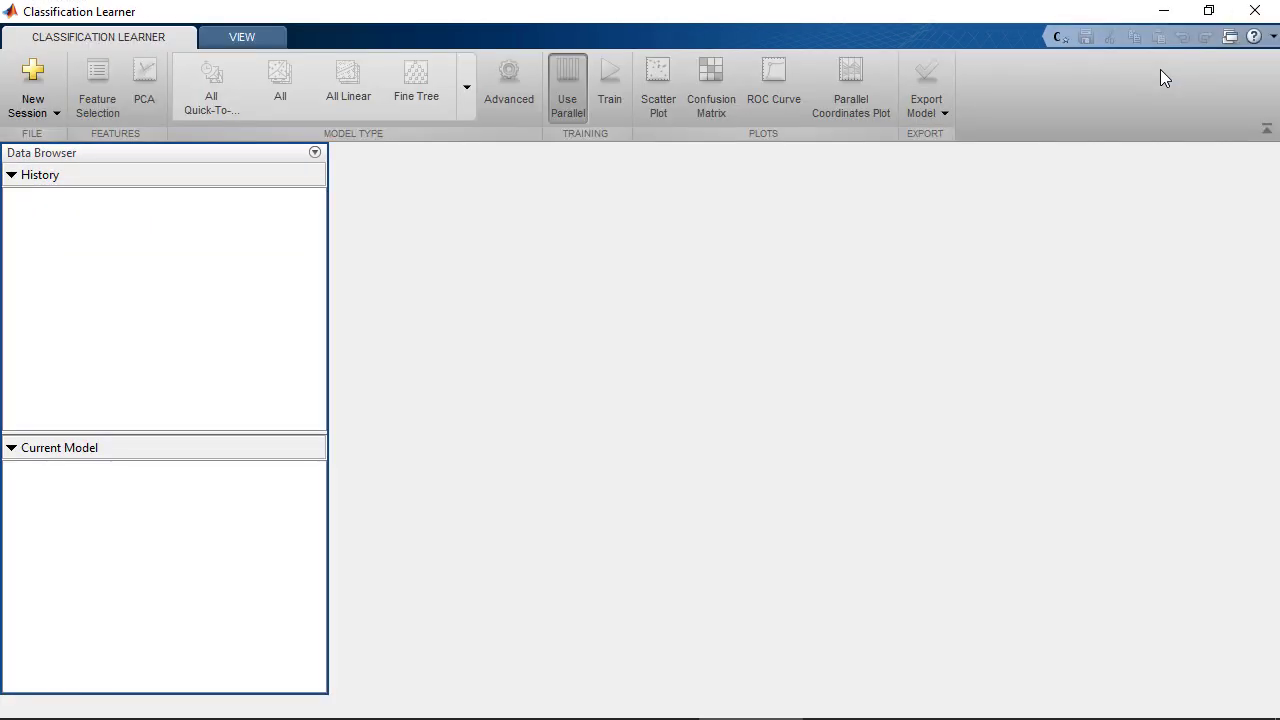
Step: Start a new session on data1_train with response default, id excluded, and 25% holdout validation
{"action": "left_click", "coordinate": [45, 82]}
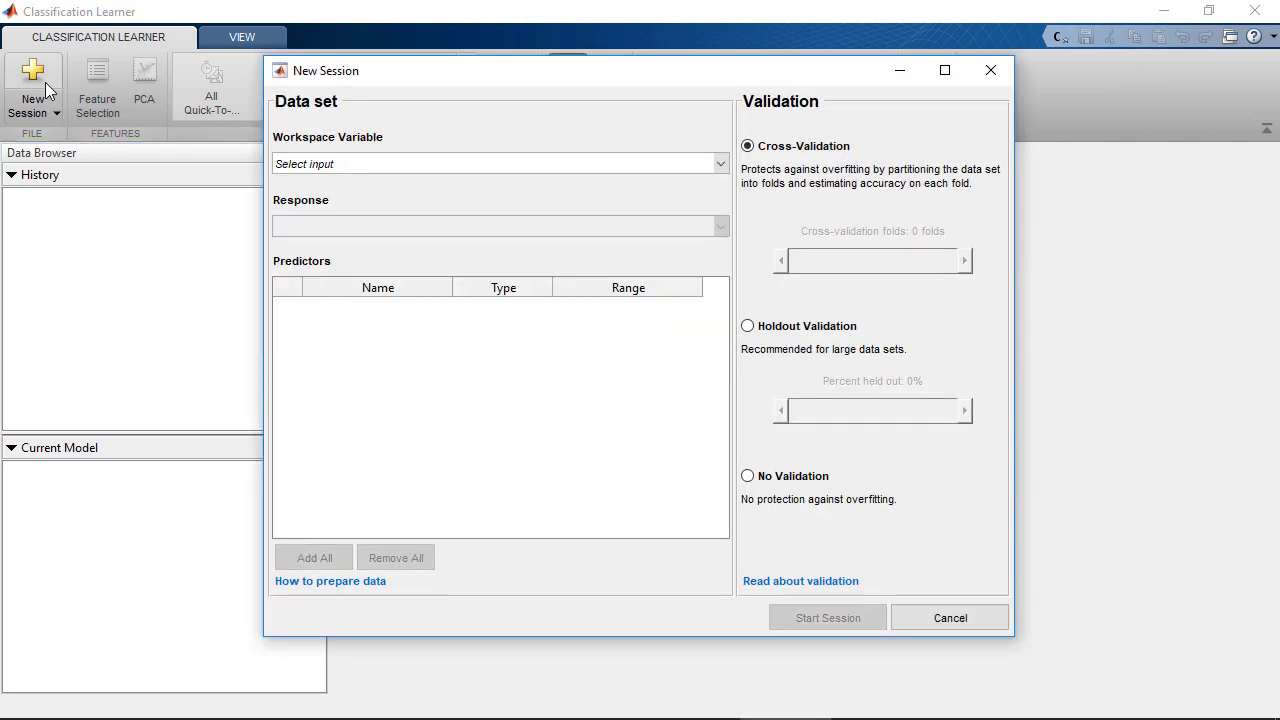
{"action": "left_click", "coordinate": [720, 167]}
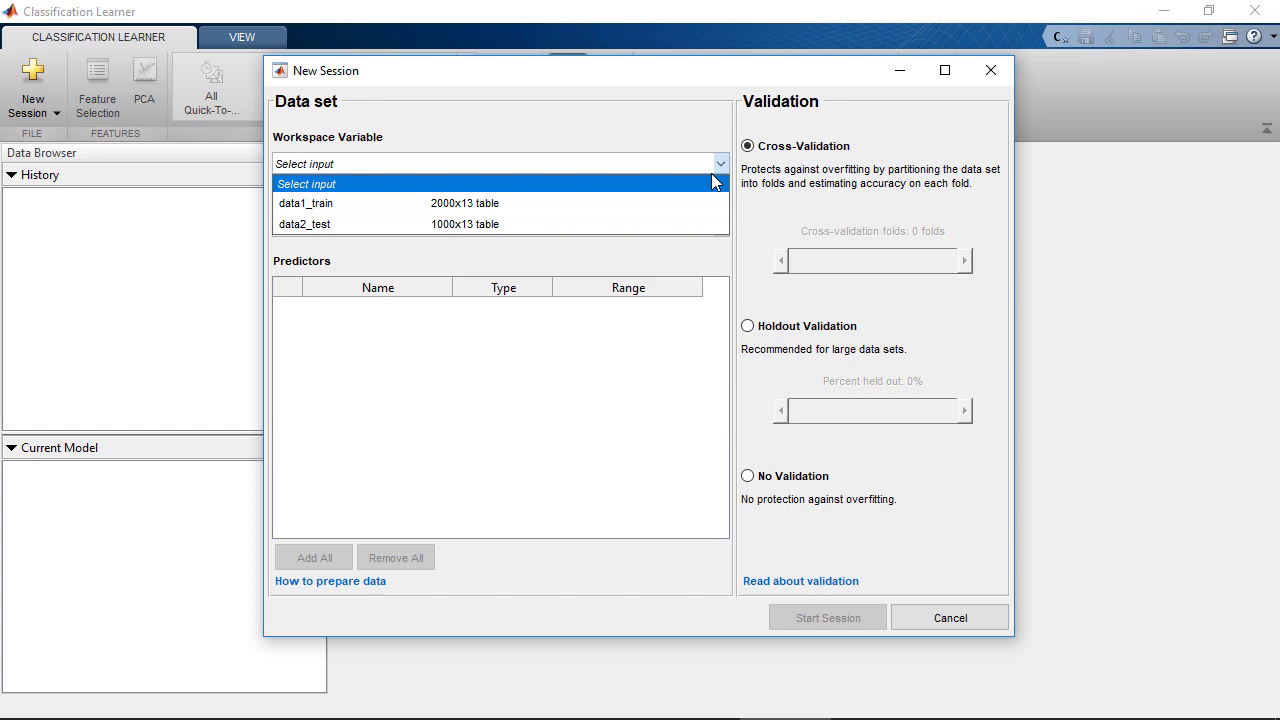
{"action": "left_click", "coordinate": [677, 210]}
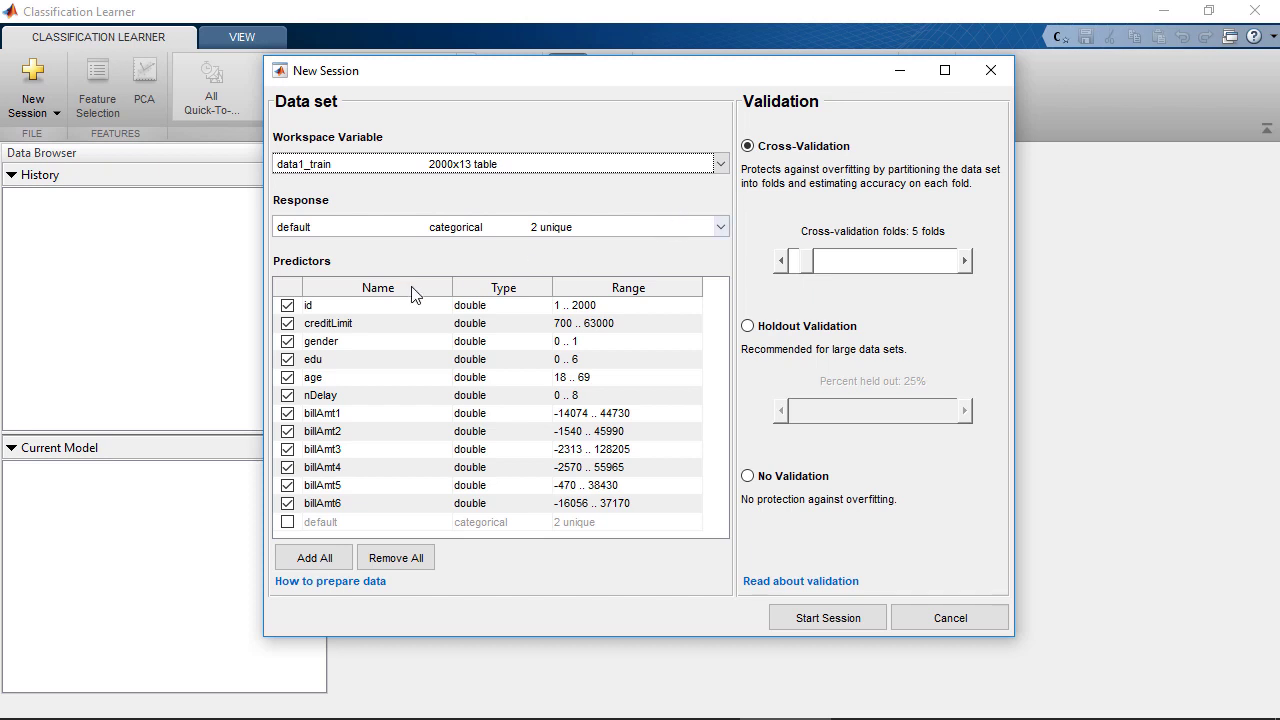
{"action": "left_click", "coordinate": [287, 305]}
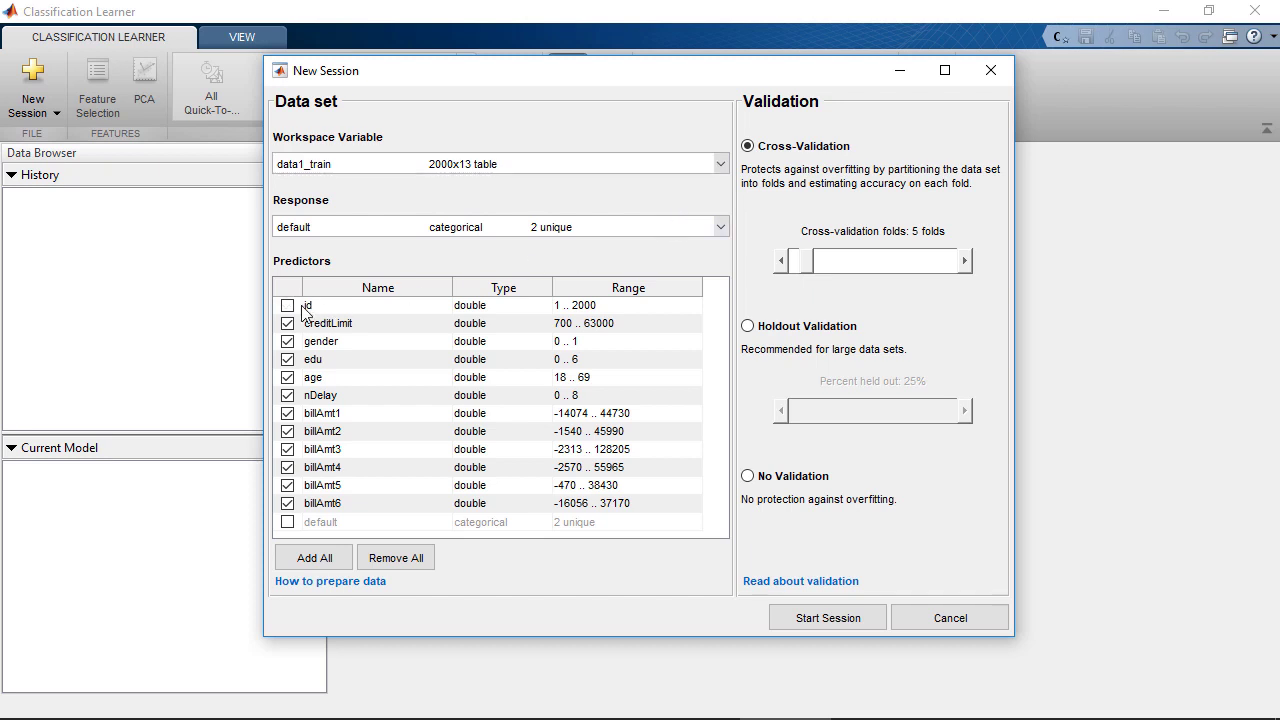
{"action": "left_click", "coordinate": [746, 336]}
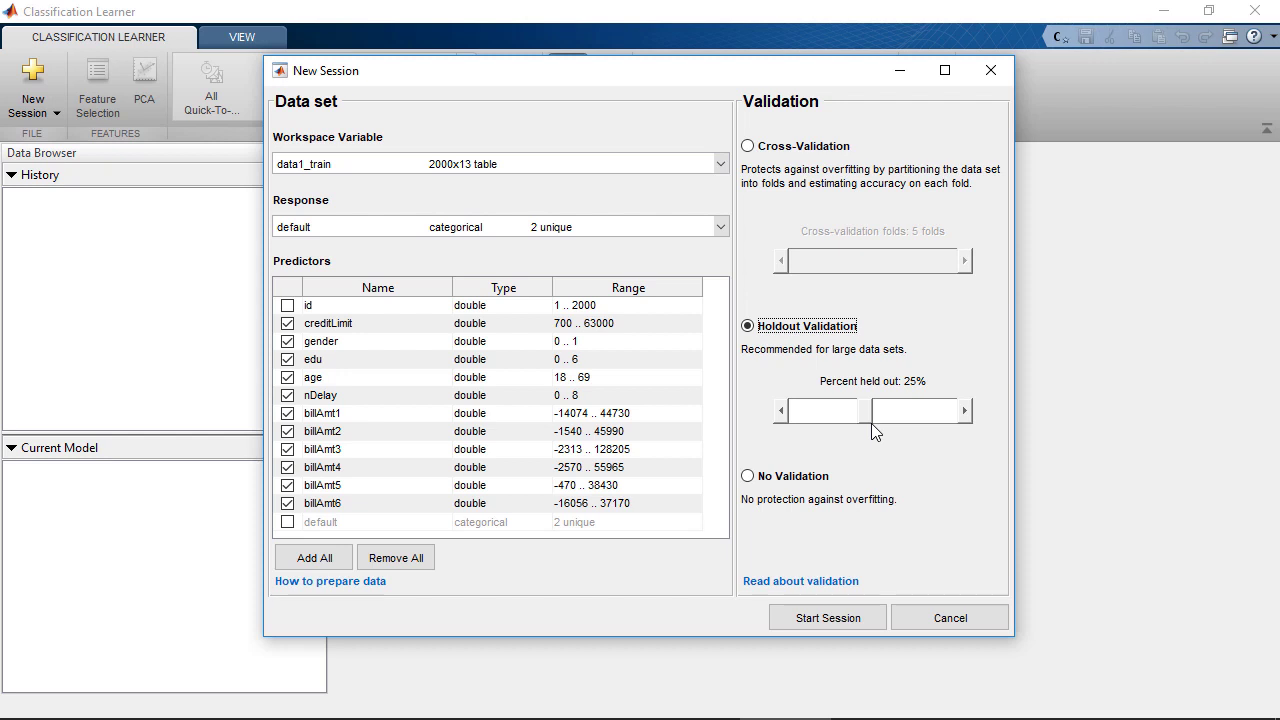
{"action": "left_click", "coordinate": [864, 616]}
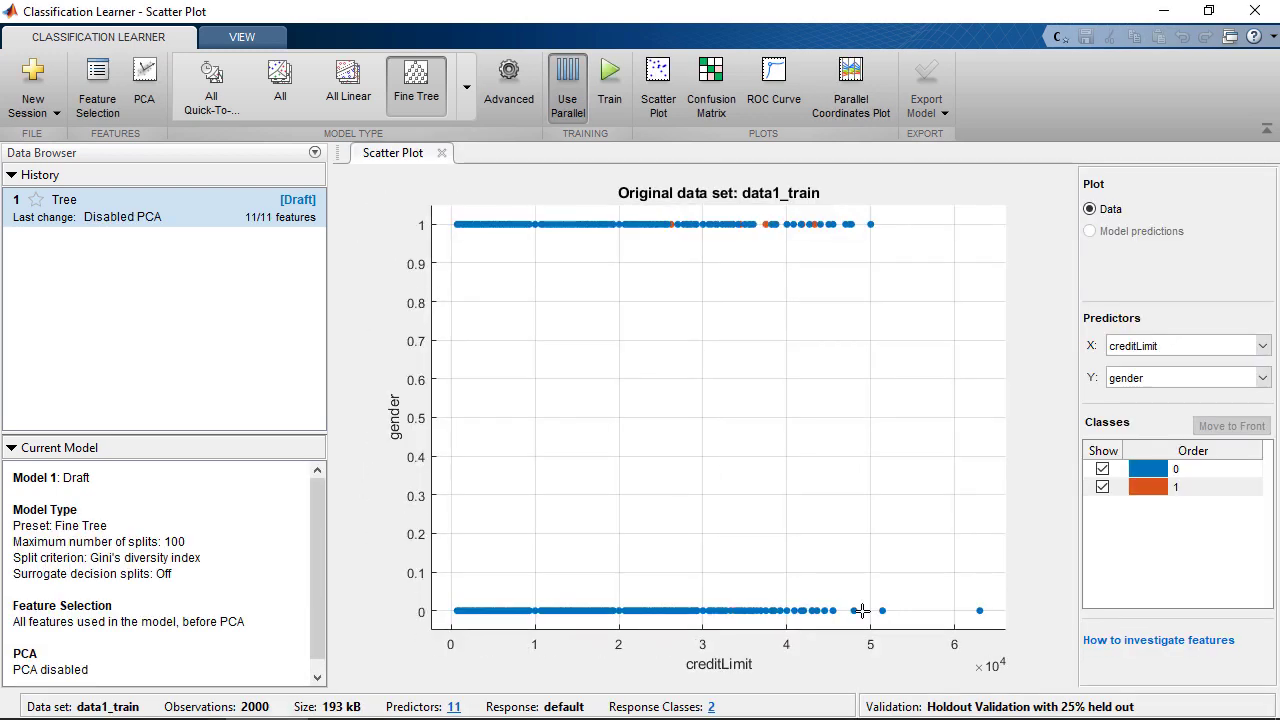
{"action": "left_click", "coordinate": [1262, 379]}
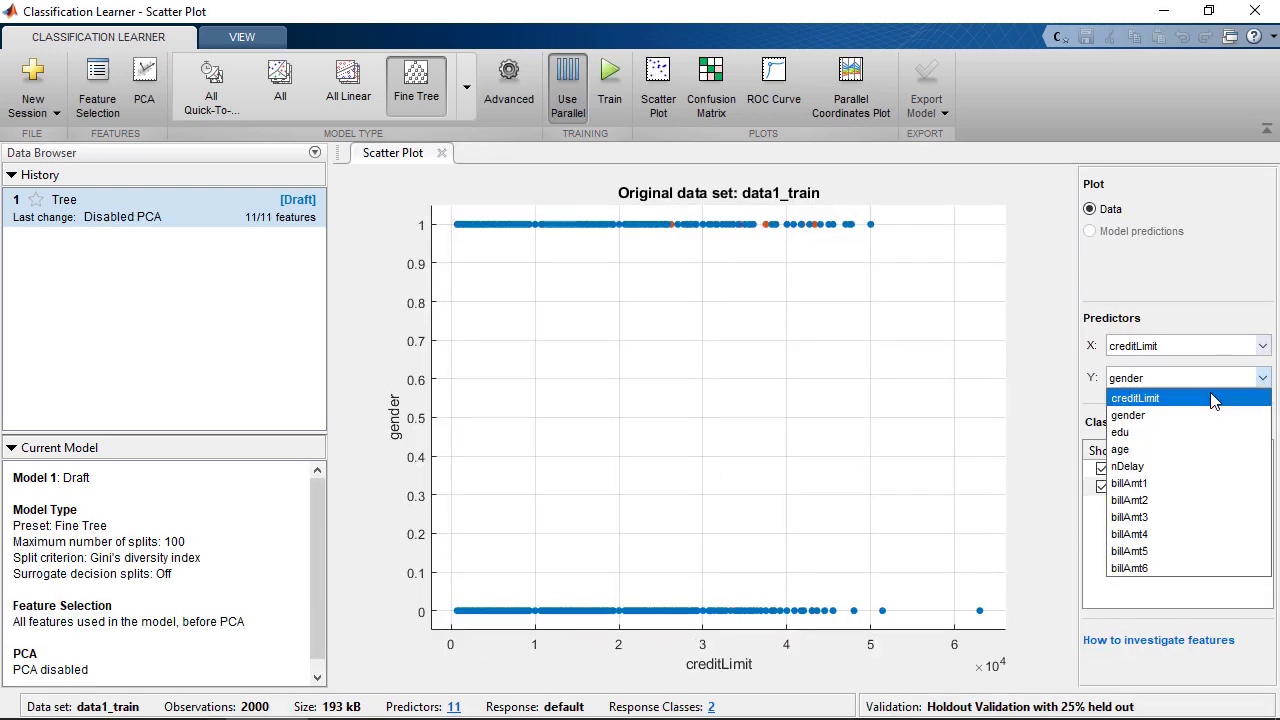
{"action": "left_click", "coordinate": [1188, 467]}
{"action": "left_click", "coordinate": [1263, 378]}
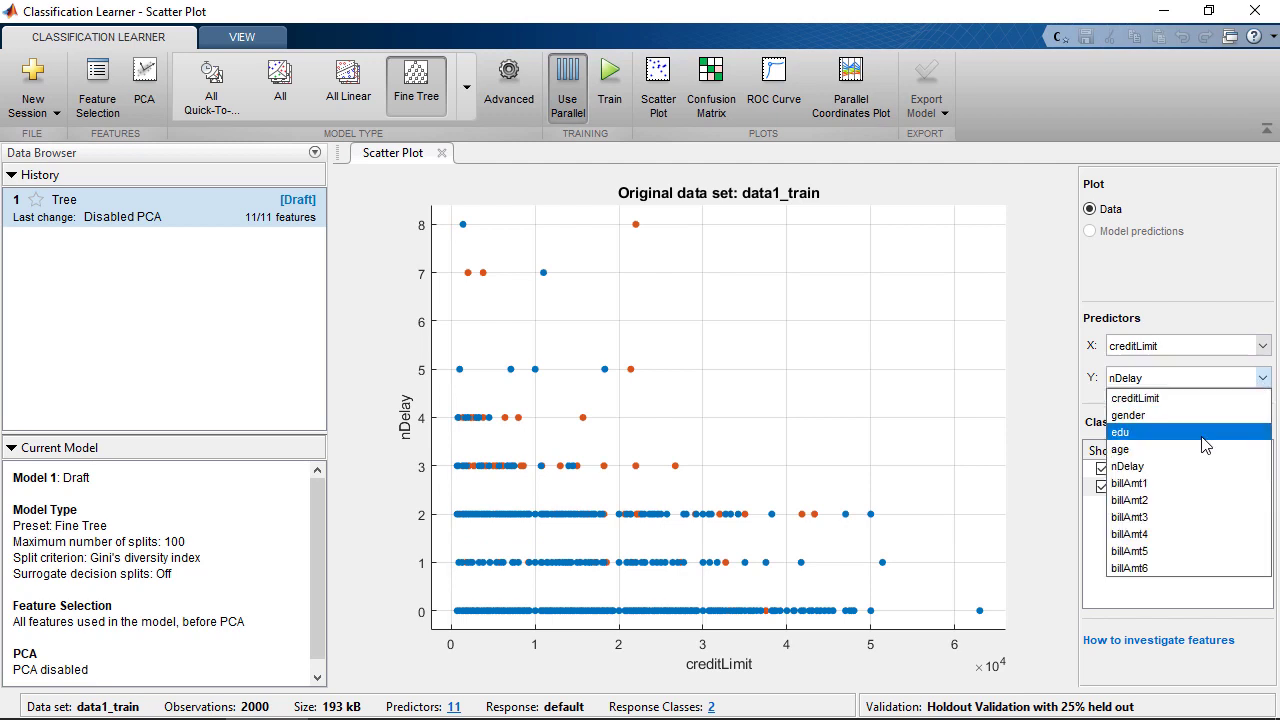
{"action": "left_click", "coordinate": [1204, 436]}
{"action": "left_click", "coordinate": [1262, 378]}
{"action": "left_click", "coordinate": [1238, 398]}
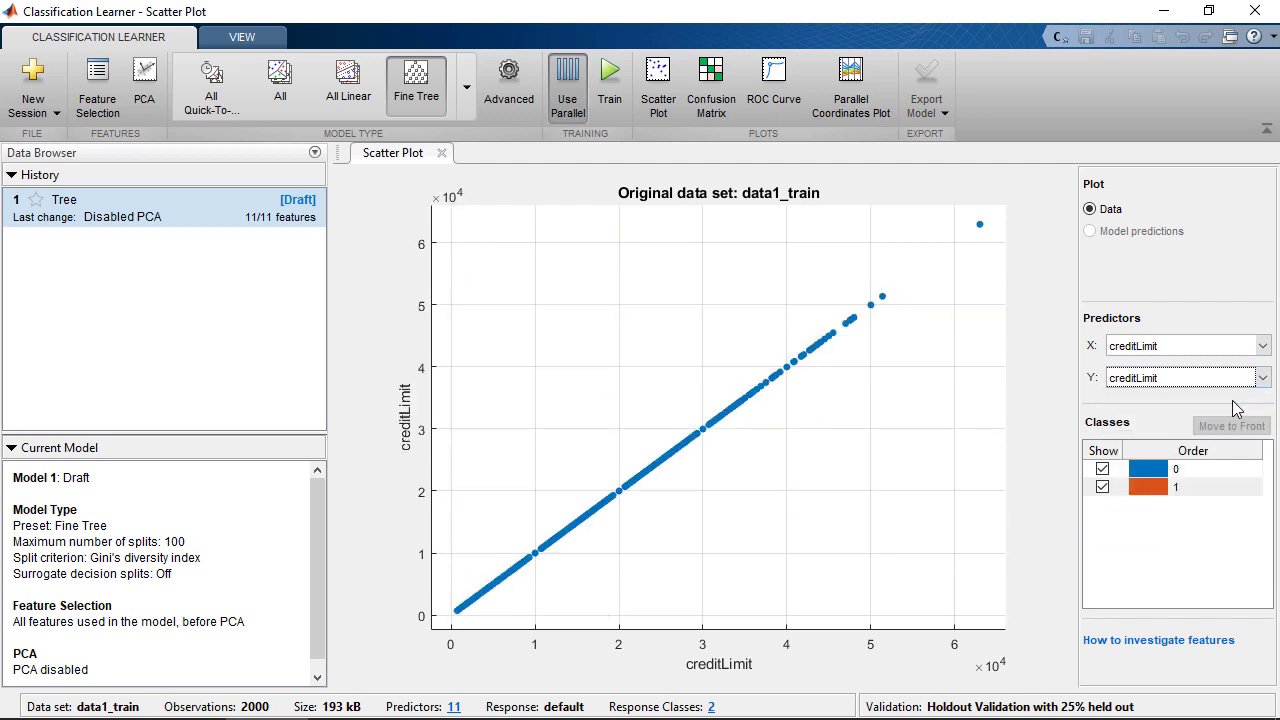
{"action": "left_click", "coordinate": [1263, 378]}
{"action": "left_click", "coordinate": [1240, 409]}
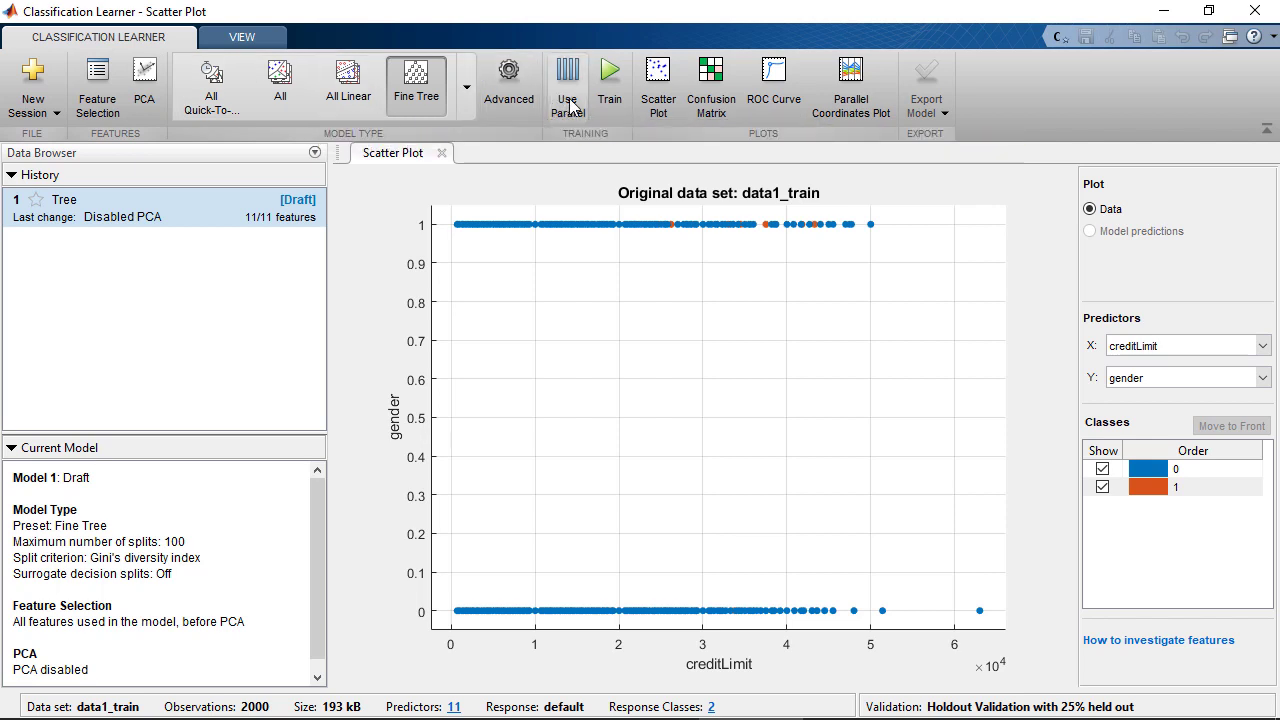
Step: Train a fine tree and a medium tree, reaching 77.4% and 77.6% accuracy
{"action": "left_click", "coordinate": [462, 98]}
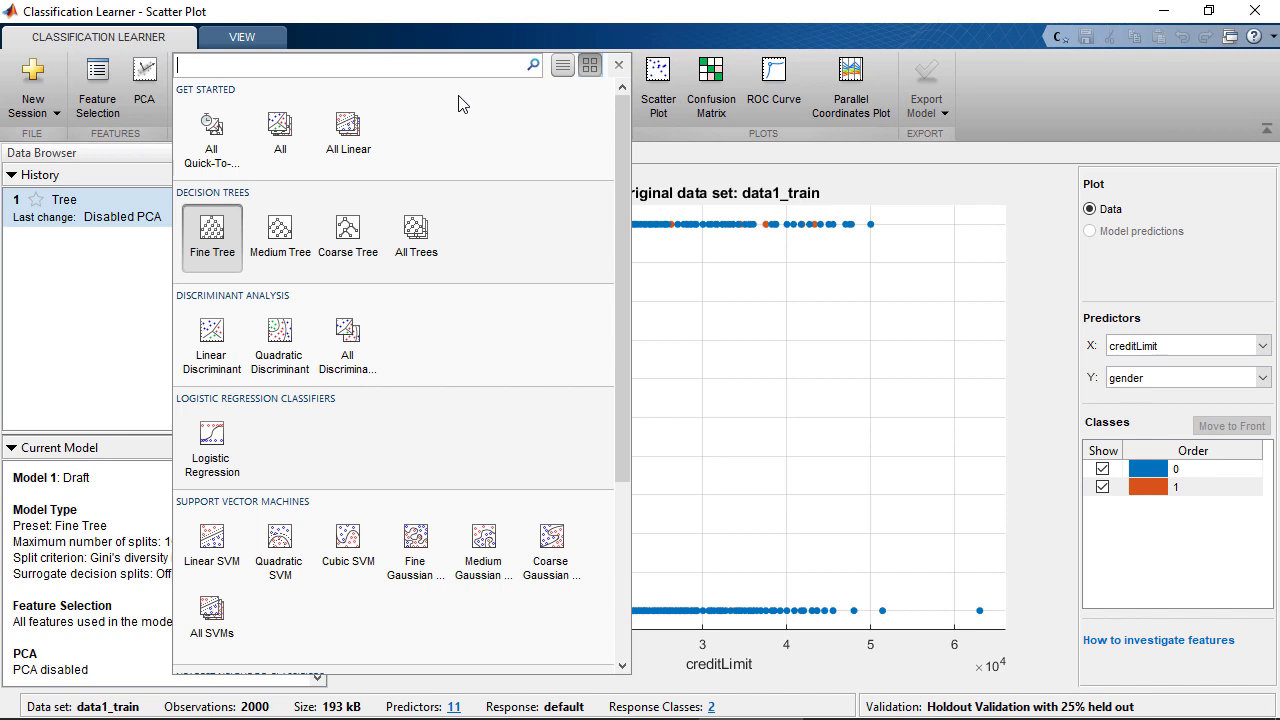
{"action": "left_click", "coordinate": [230, 240]}
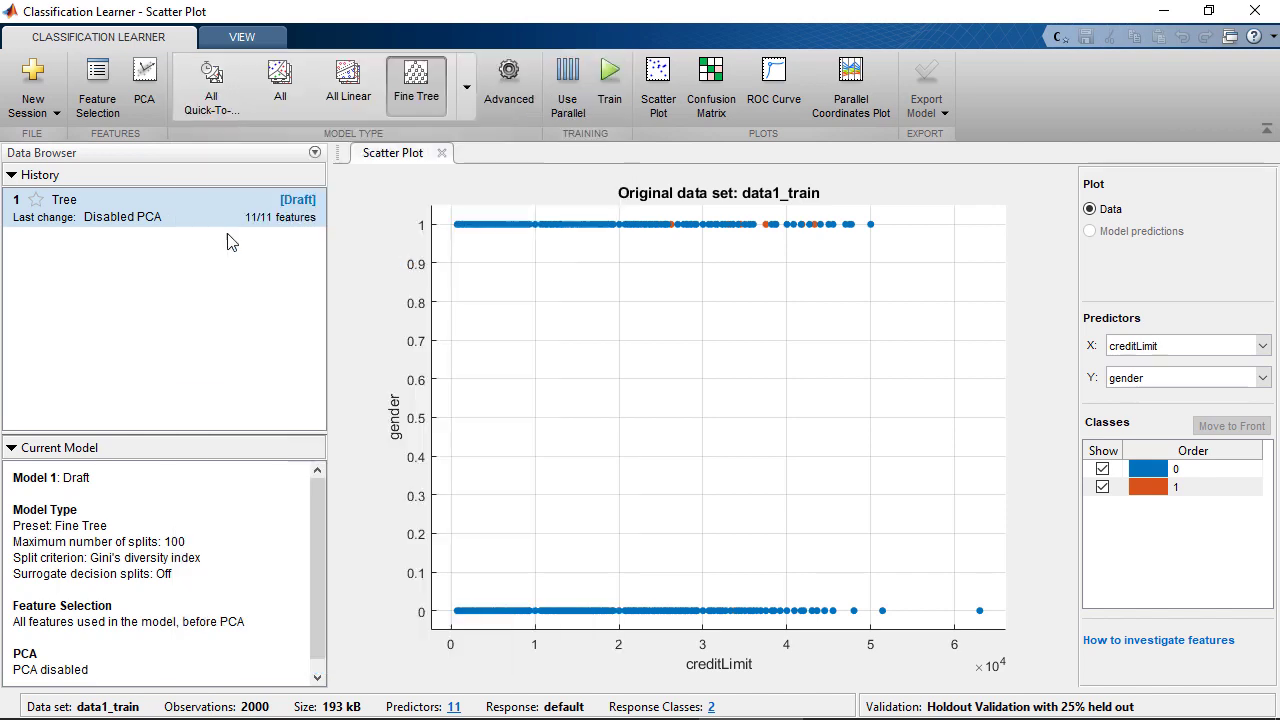
{"action": "left_click", "coordinate": [611, 84]}
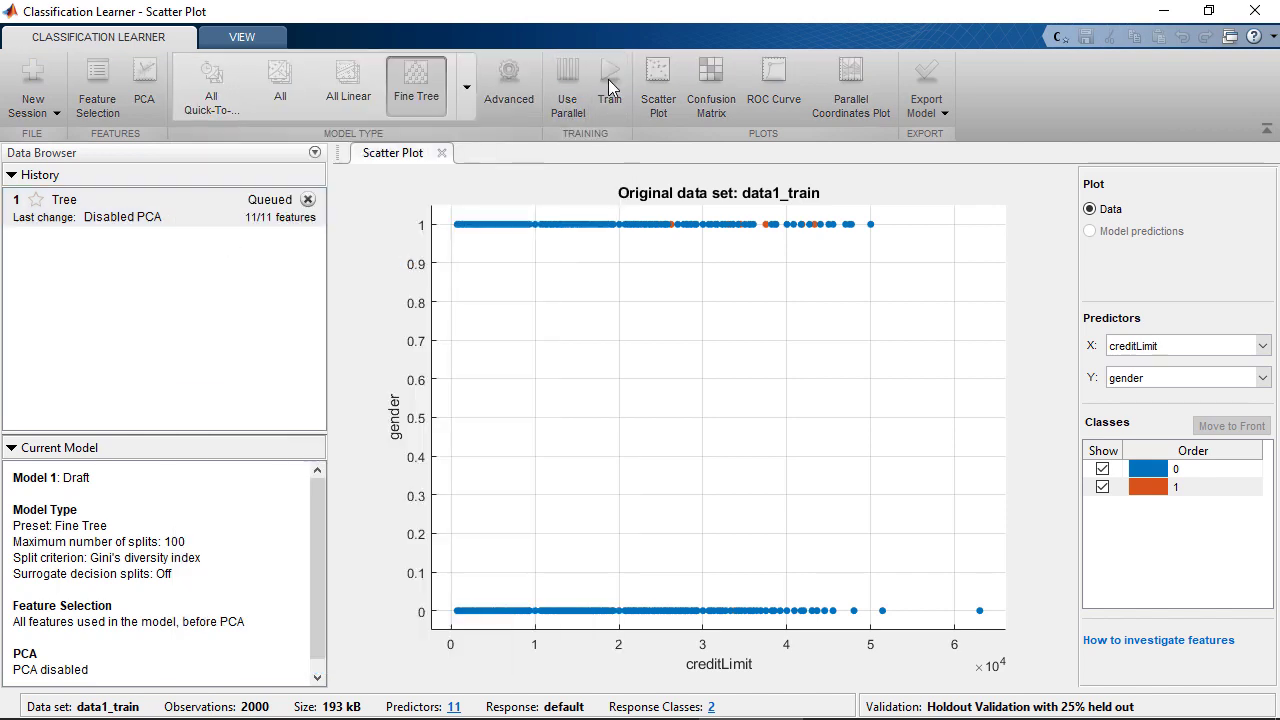
{"action": "left_click", "coordinate": [463, 108]}
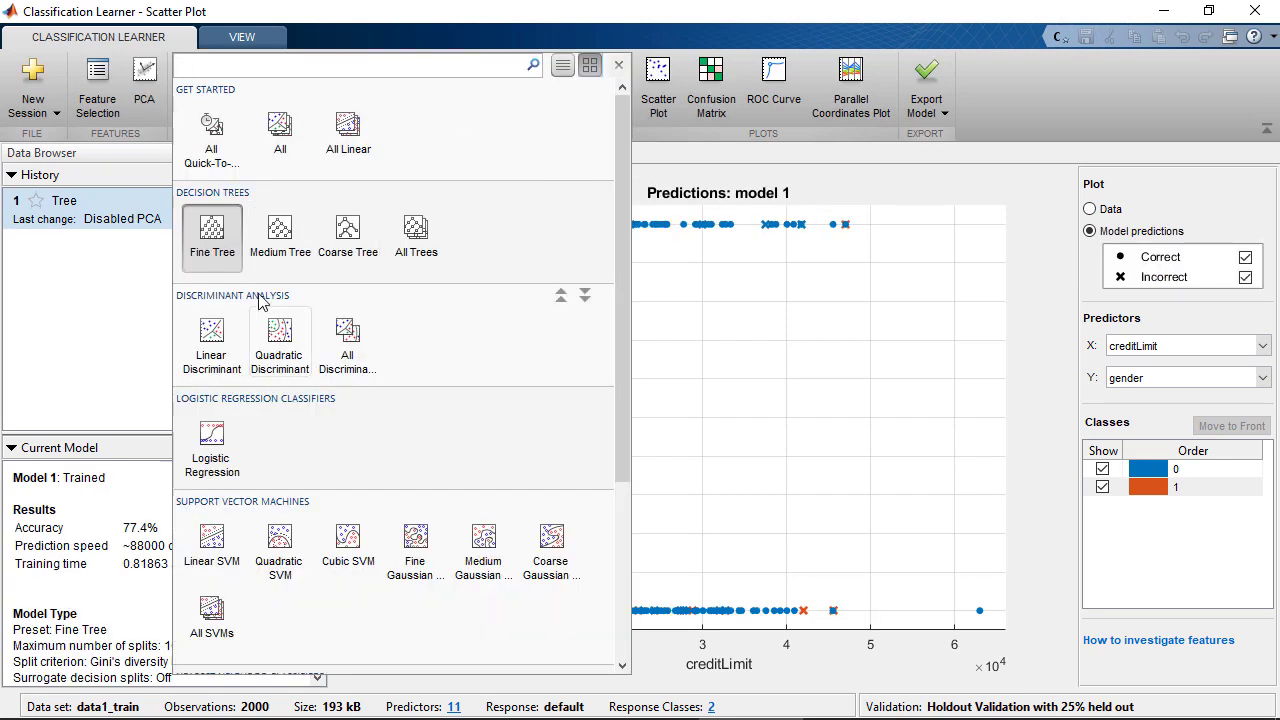
{"action": "left_click", "coordinate": [279, 262]}
{"action": "left_click", "coordinate": [279, 262]}
{"action": "left_click", "coordinate": [612, 86]}
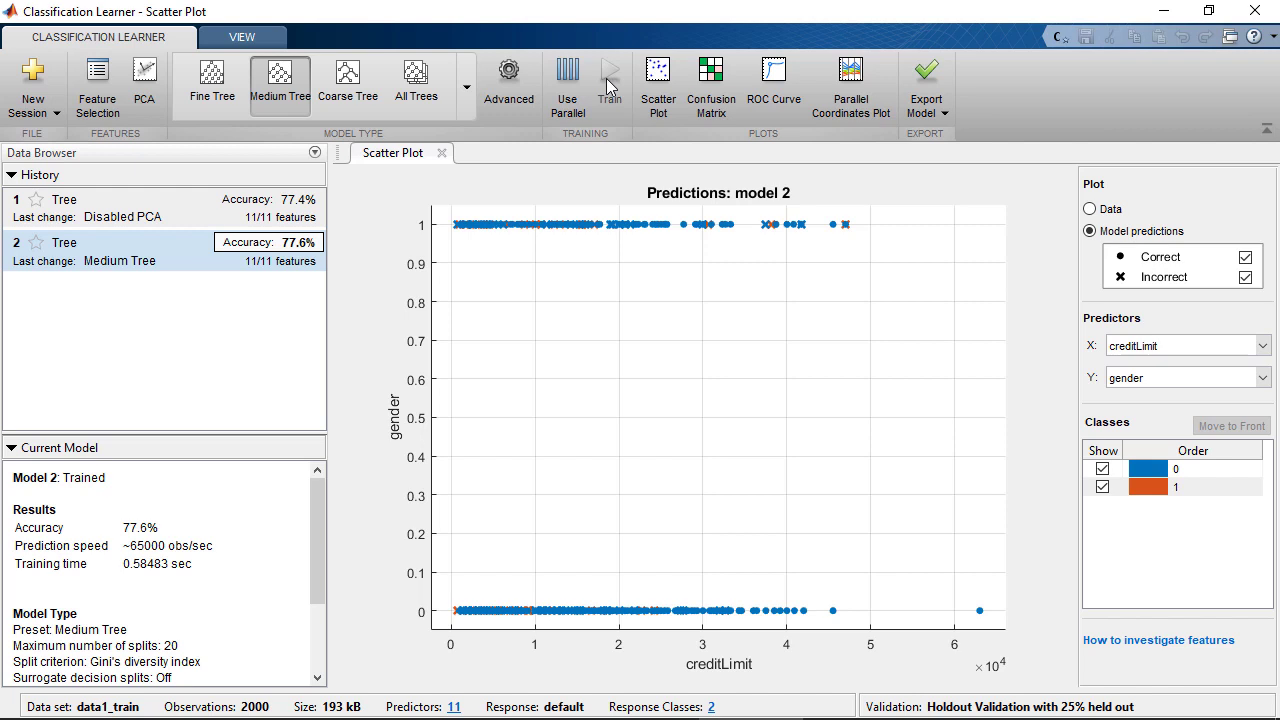
Step: Turn on parallel training and add draft model 3 using the All preset
{"action": "left_click", "coordinate": [568, 85]}
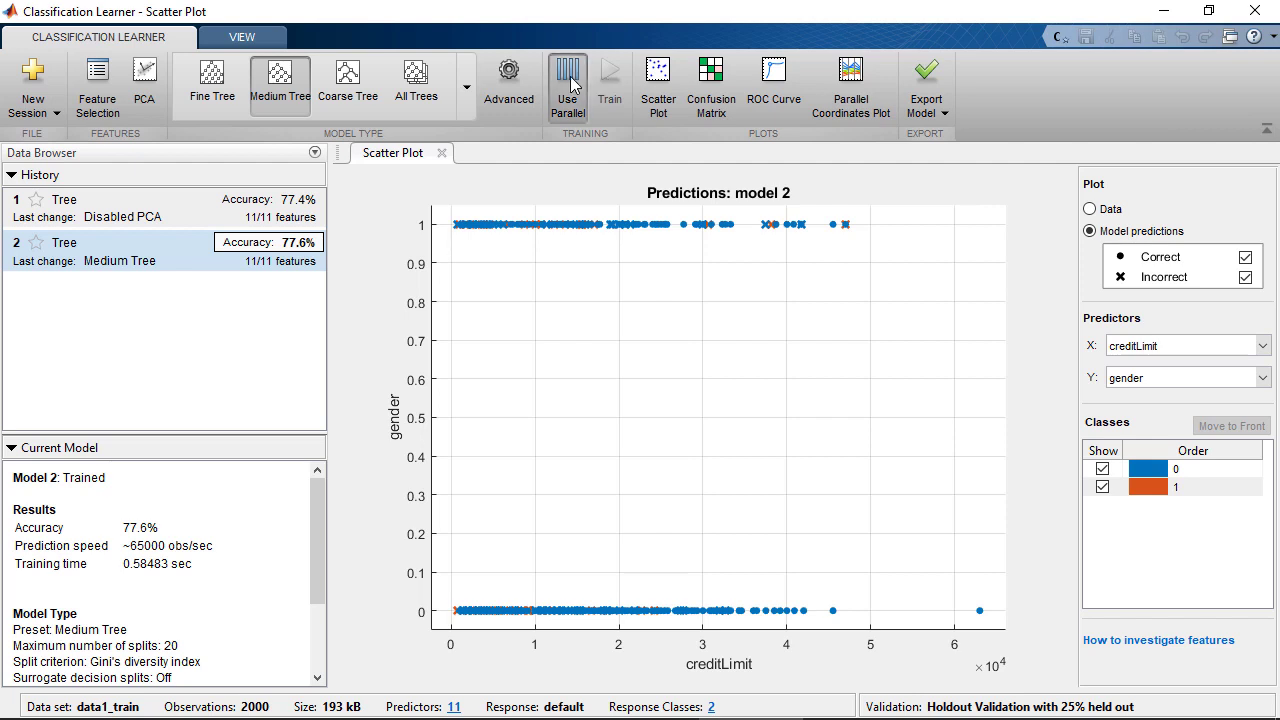
{"action": "left_click", "coordinate": [466, 86]}
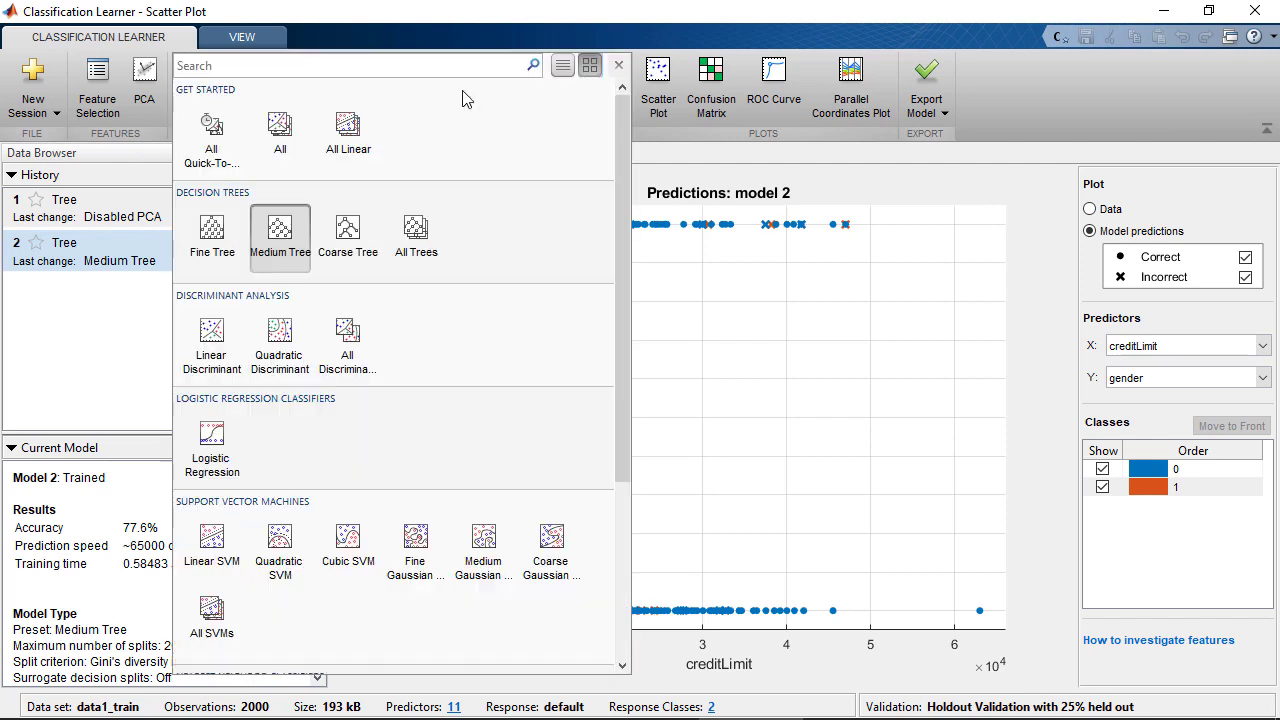
{"action": "left_click", "coordinate": [282, 124]}
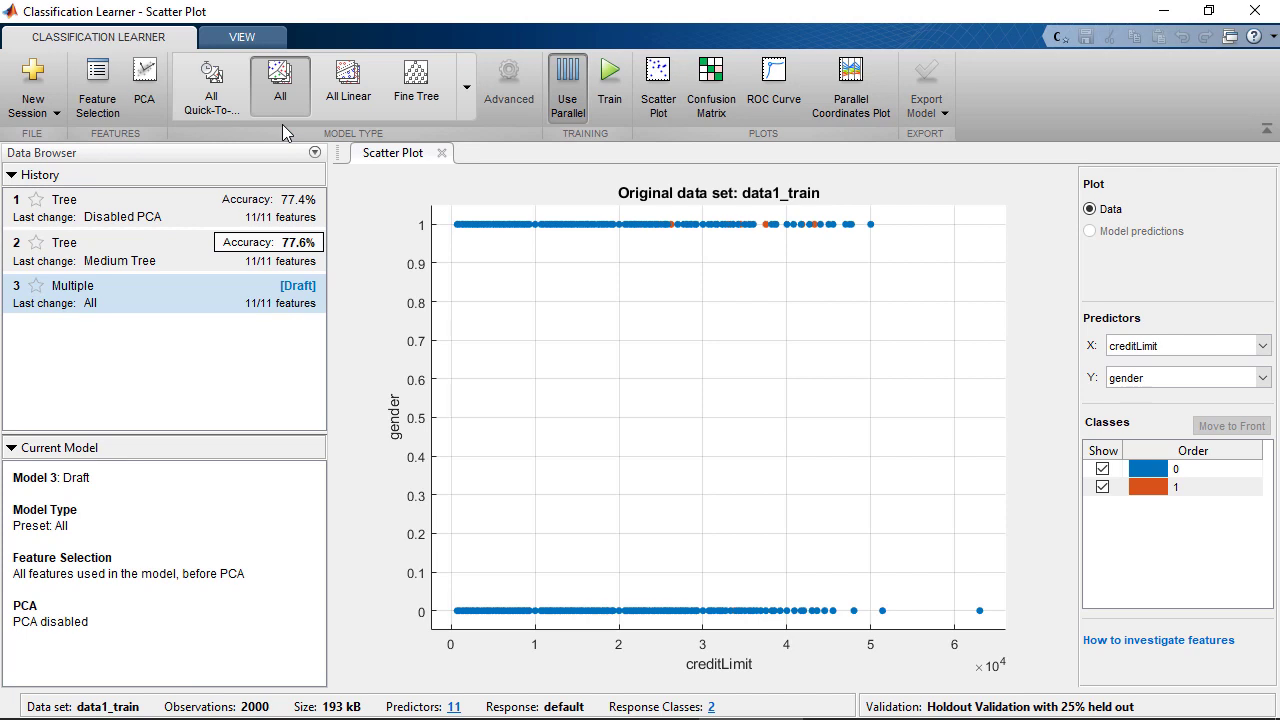
Step: Train all 23 presets and view predictions of the best, Logistic Regression model 3.6 at 79.6%
{"action": "left_click", "coordinate": [617, 74]}
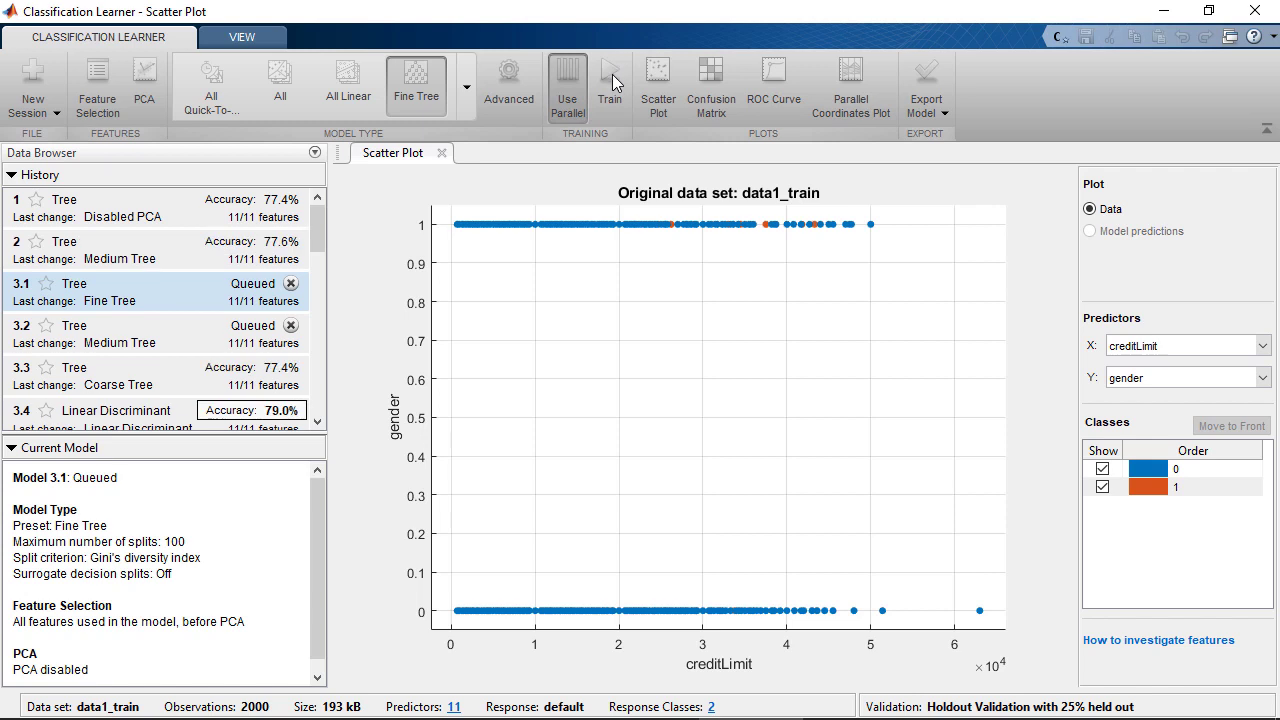
{"action": "left_click_drag", "start_coordinate": [245, 440], "coordinate": [235, 610]}
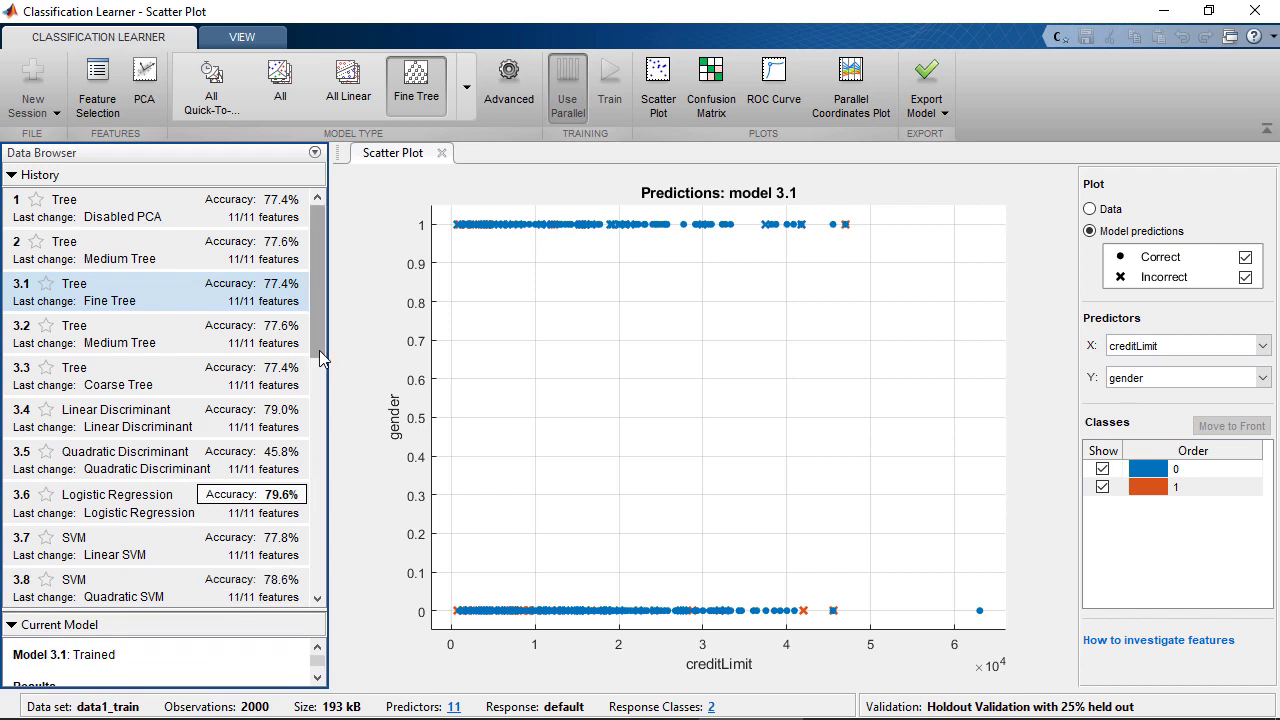
{"action": "left_click_drag", "start_coordinate": [320, 358], "coordinate": [307, 700]}
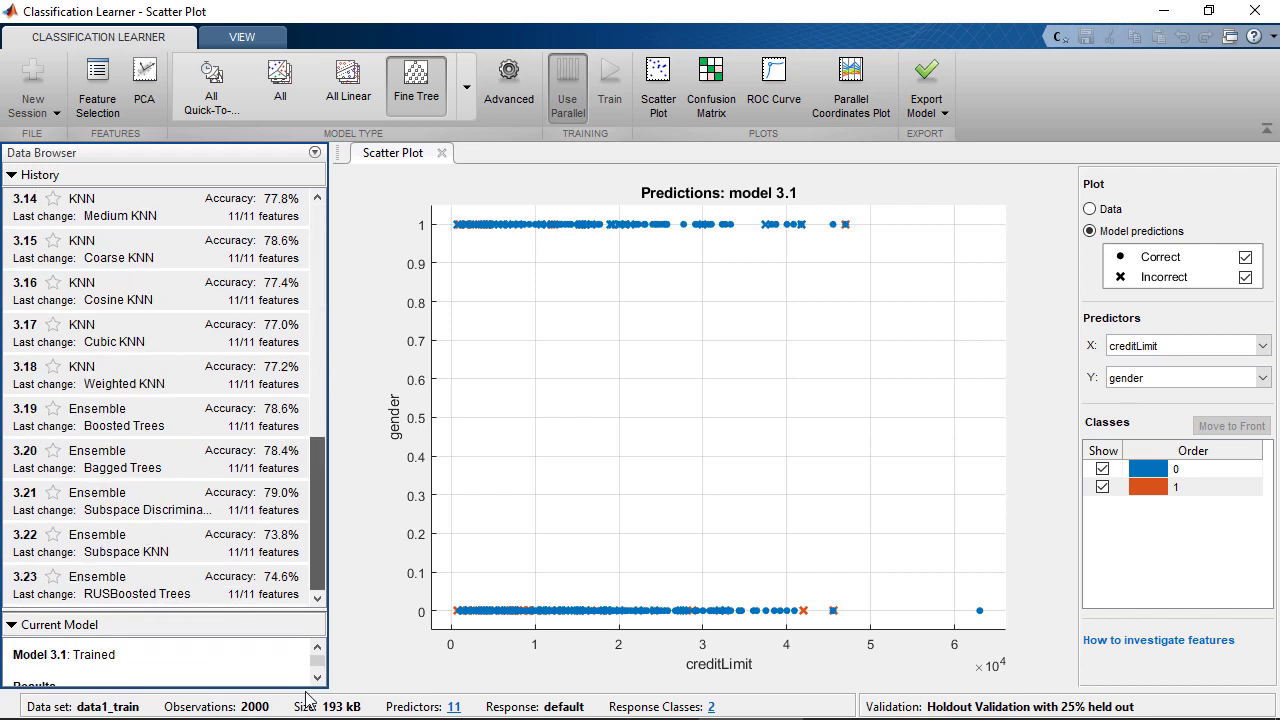
{"action": "left_click_drag", "start_coordinate": [312, 582], "coordinate": [340, 265]}
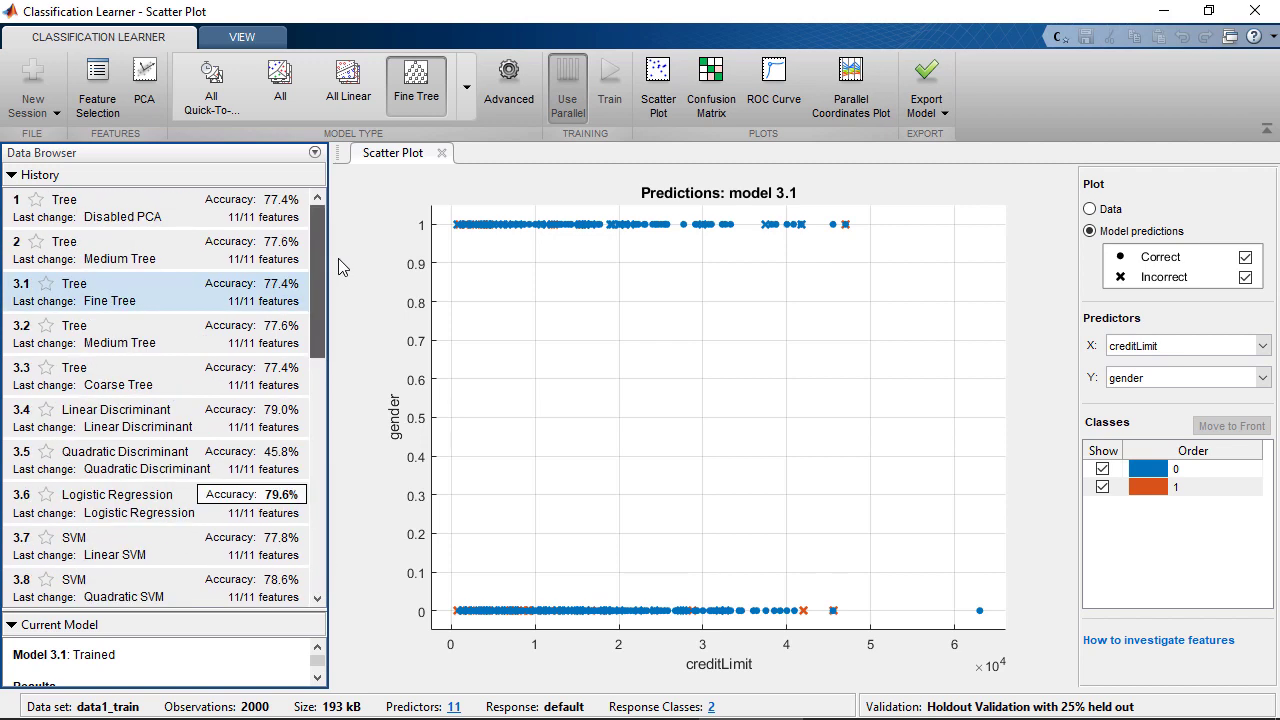
{"action": "left_click", "coordinate": [152, 505]}
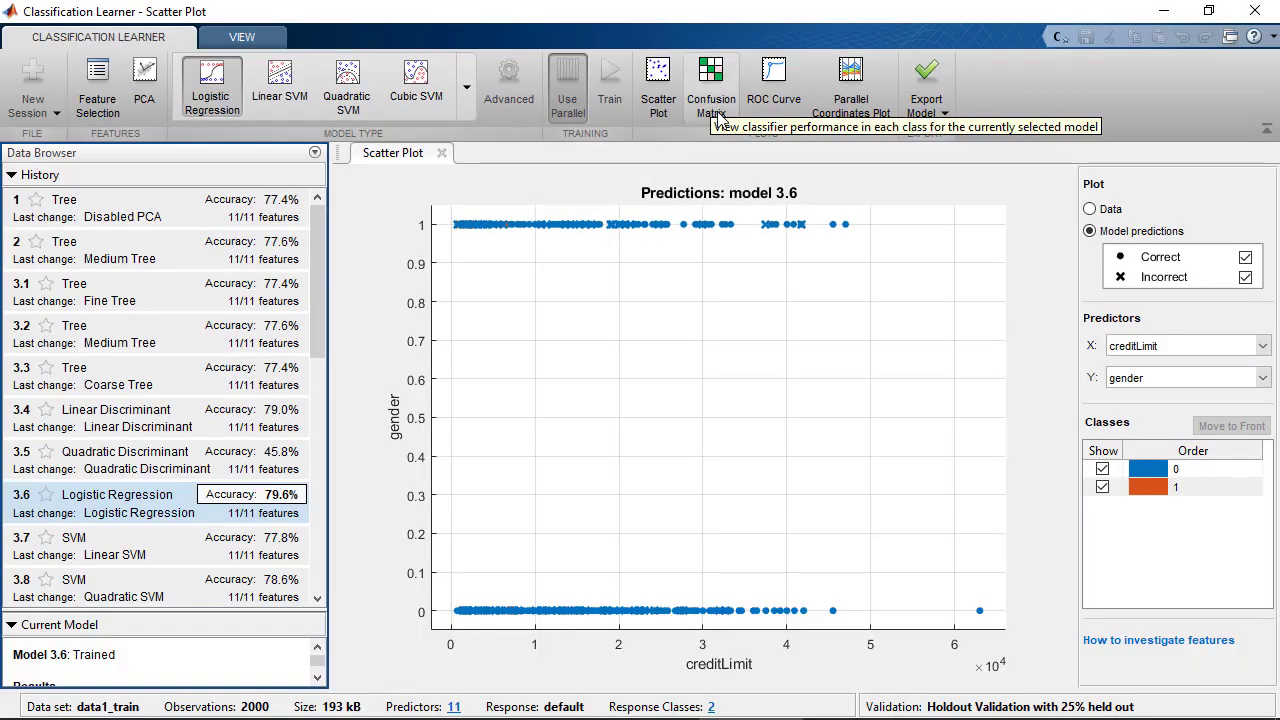
Step: Display model 3.6's confusion matrix with PPV 80%/71% and FDR 20%/29%
{"action": "left_click", "coordinate": [712, 105]}
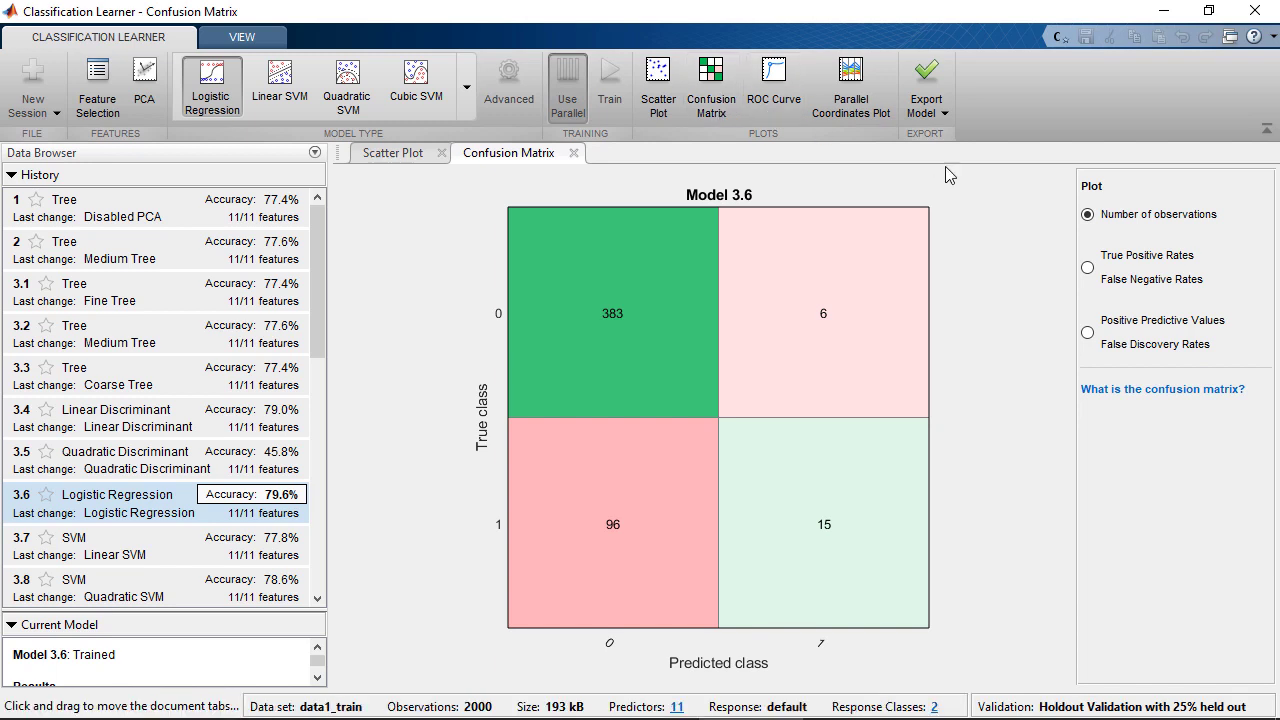
{"action": "left_click", "coordinate": [1088, 268]}
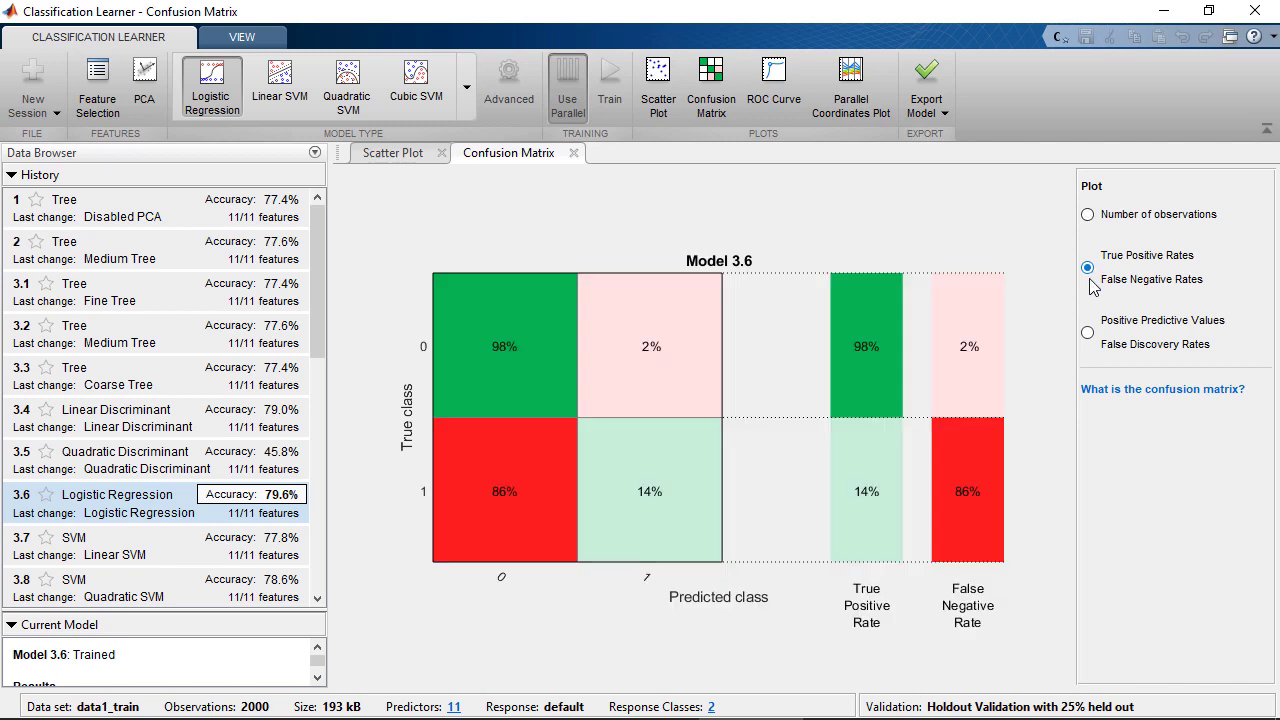
{"action": "left_click", "coordinate": [1088, 333]}
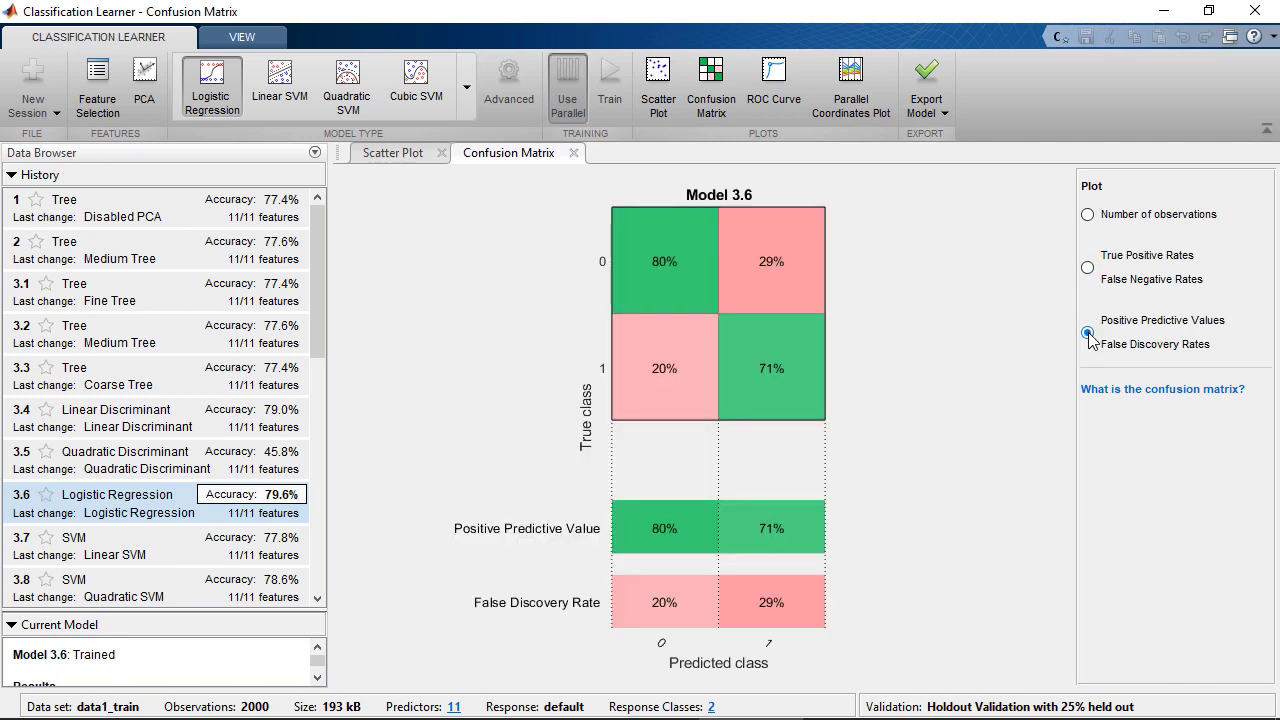
{"action": "left_click", "coordinate": [945, 113]}
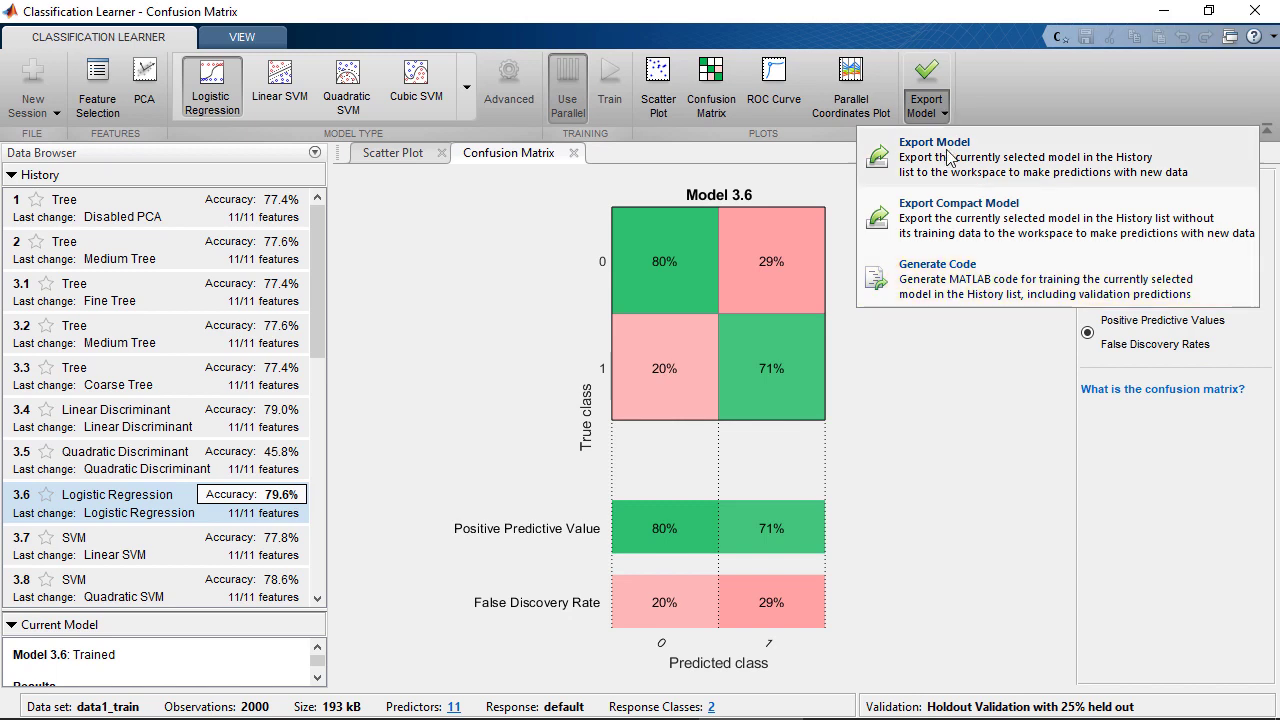
Step: Generate training code from model 3.6, save it as trainClassifier.m, and review the code
{"action": "left_click", "coordinate": [964, 271]}
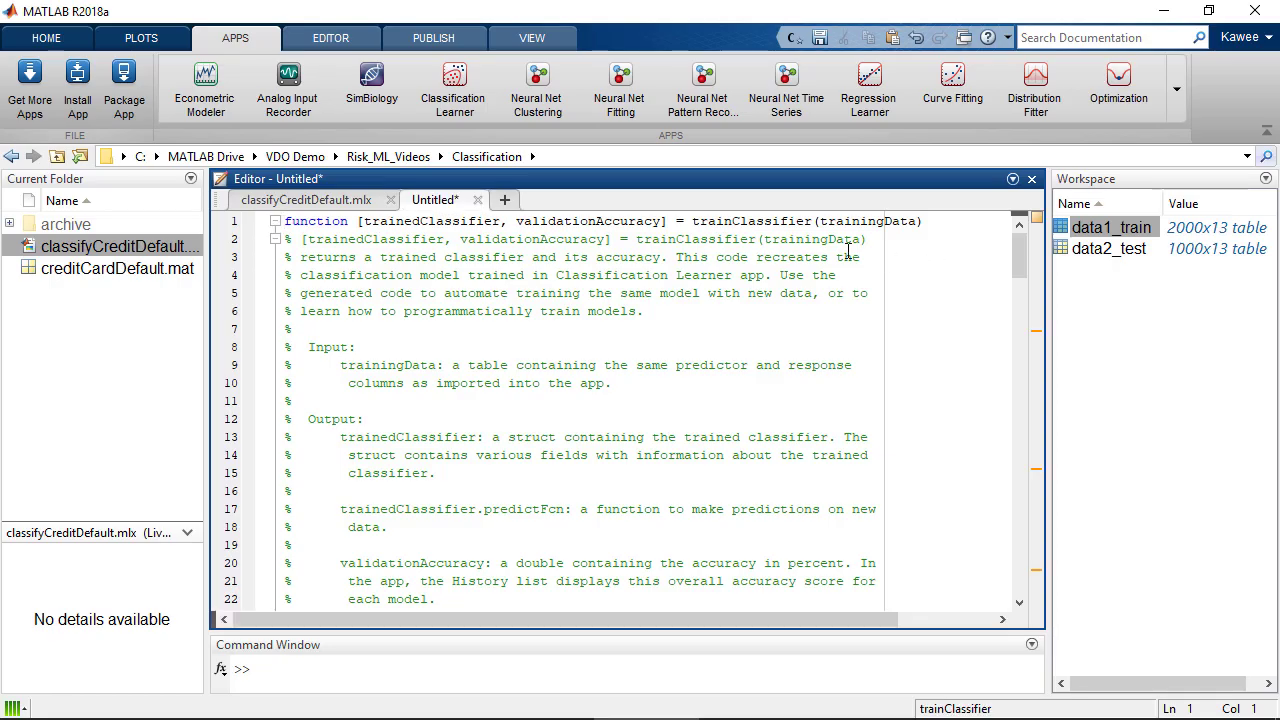
{"action": "key", "text": "ctrl+s"}
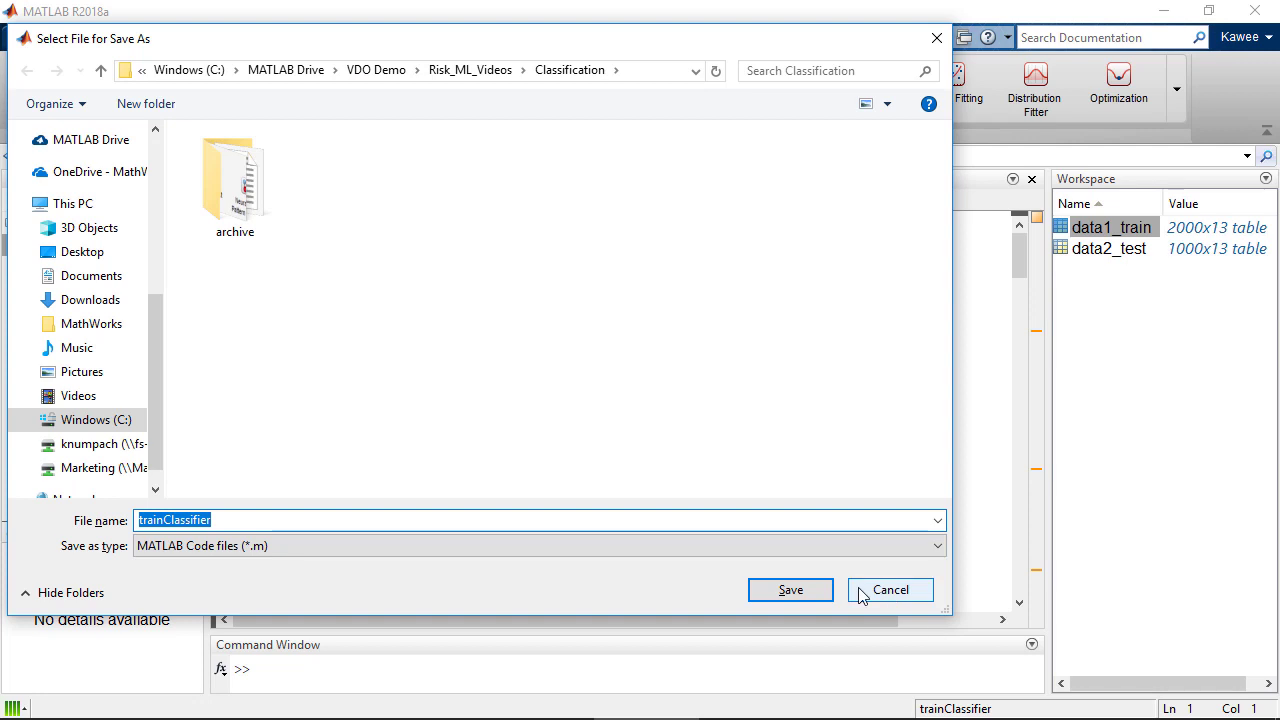
{"action": "left_click", "coordinate": [800, 592]}
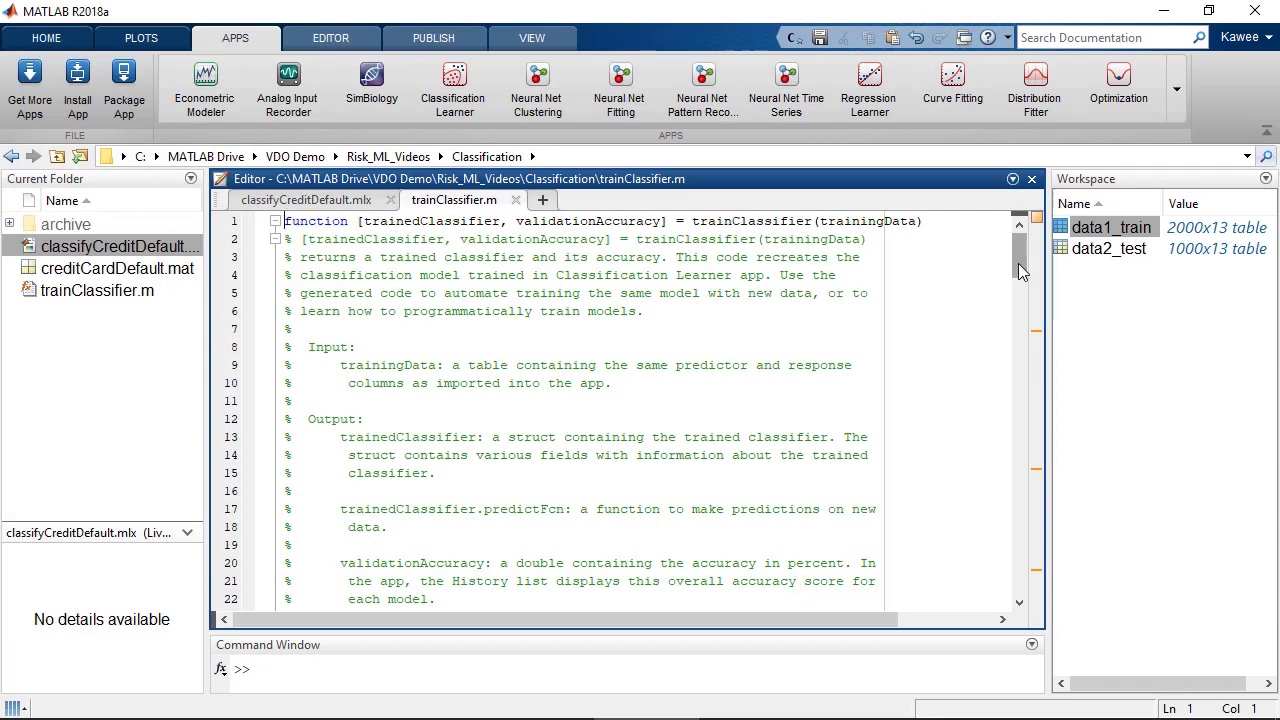
{"action": "left_click_drag", "start_coordinate": [1020, 272], "coordinate": [990, 609]}
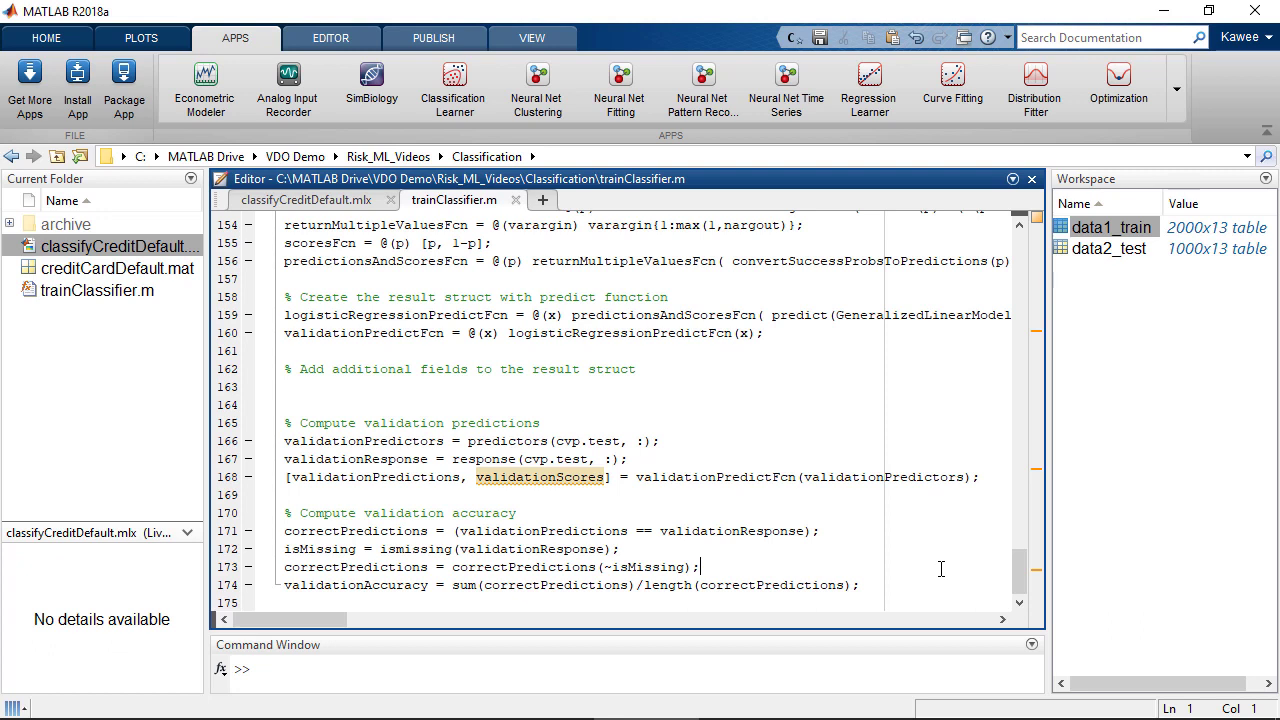
{"action": "left_click", "coordinate": [937, 554]}
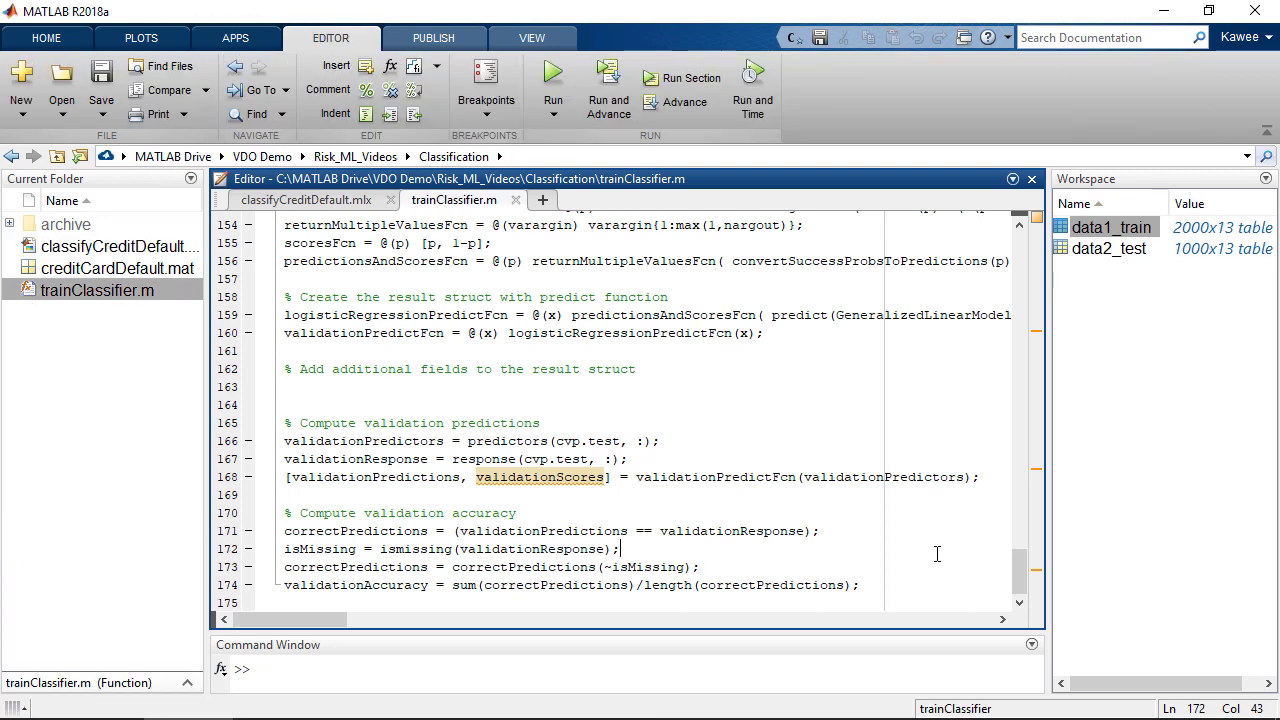
Step: Close trainClassifier.m and run the test section, giving 78.3 test accuracy and a prediction heatmap
{"action": "key", "text": "ctrl+w"}
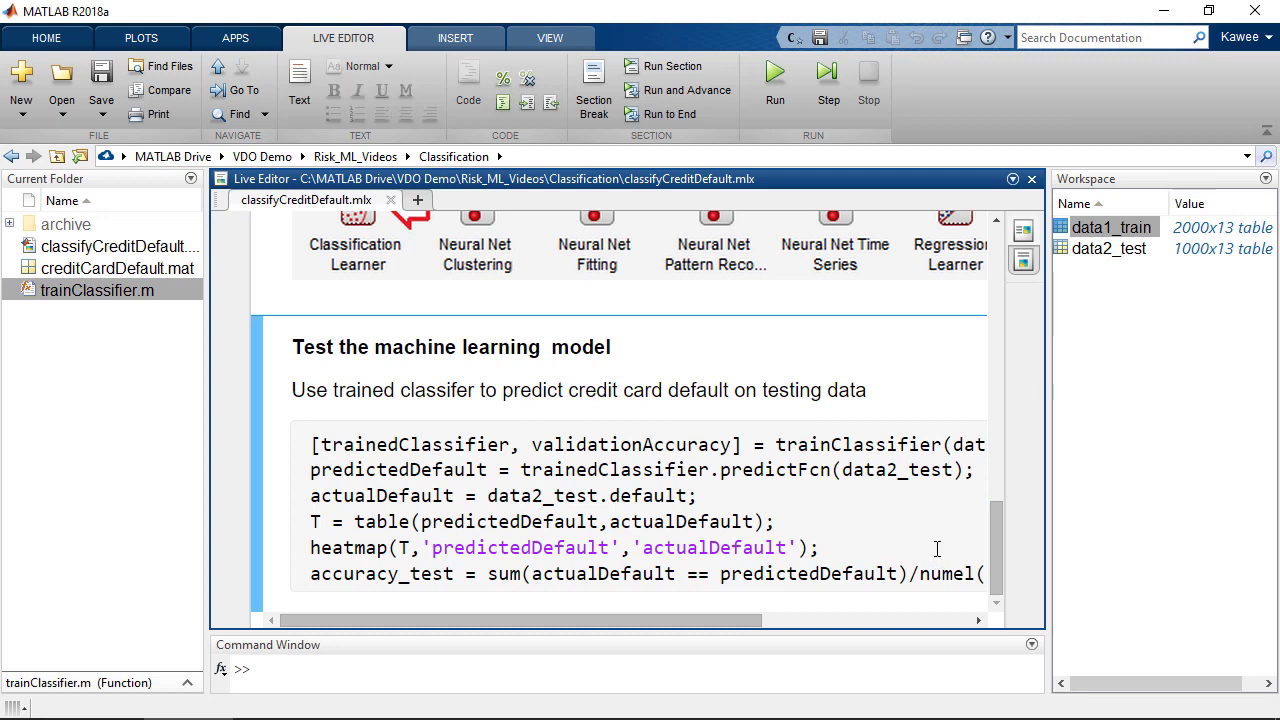
{"action": "left_click", "coordinate": [698, 70]}
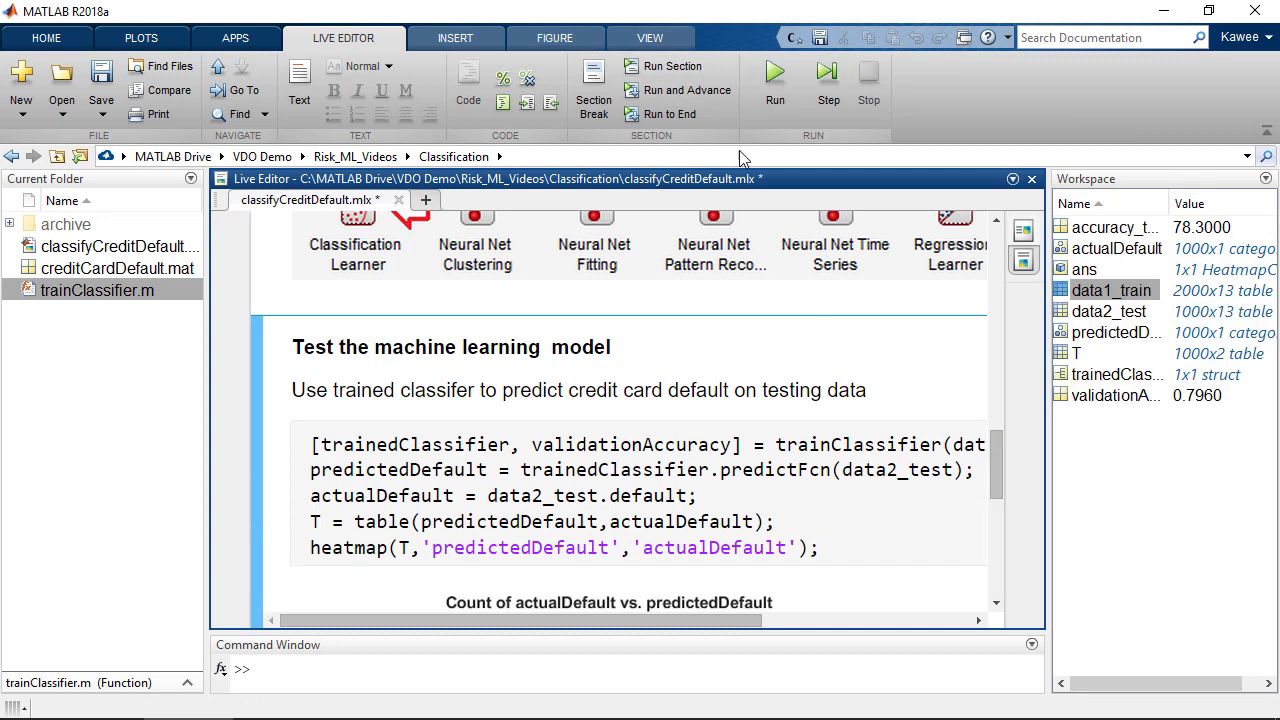
{"action": "scroll", "coordinate": [868, 358], "scroll_direction": "down", "scroll_amount": 10}
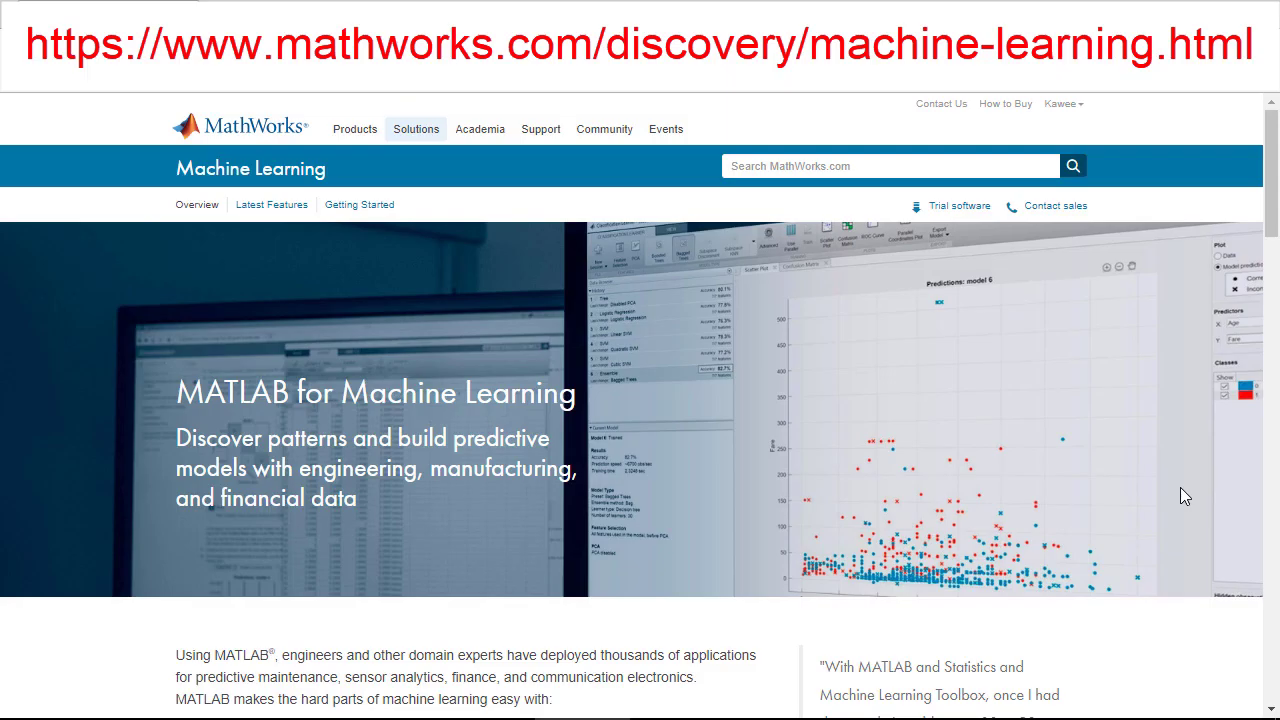
{"action": "scroll", "coordinate": [1181, 490], "scroll_direction": "down", "scroll_amount": 4}
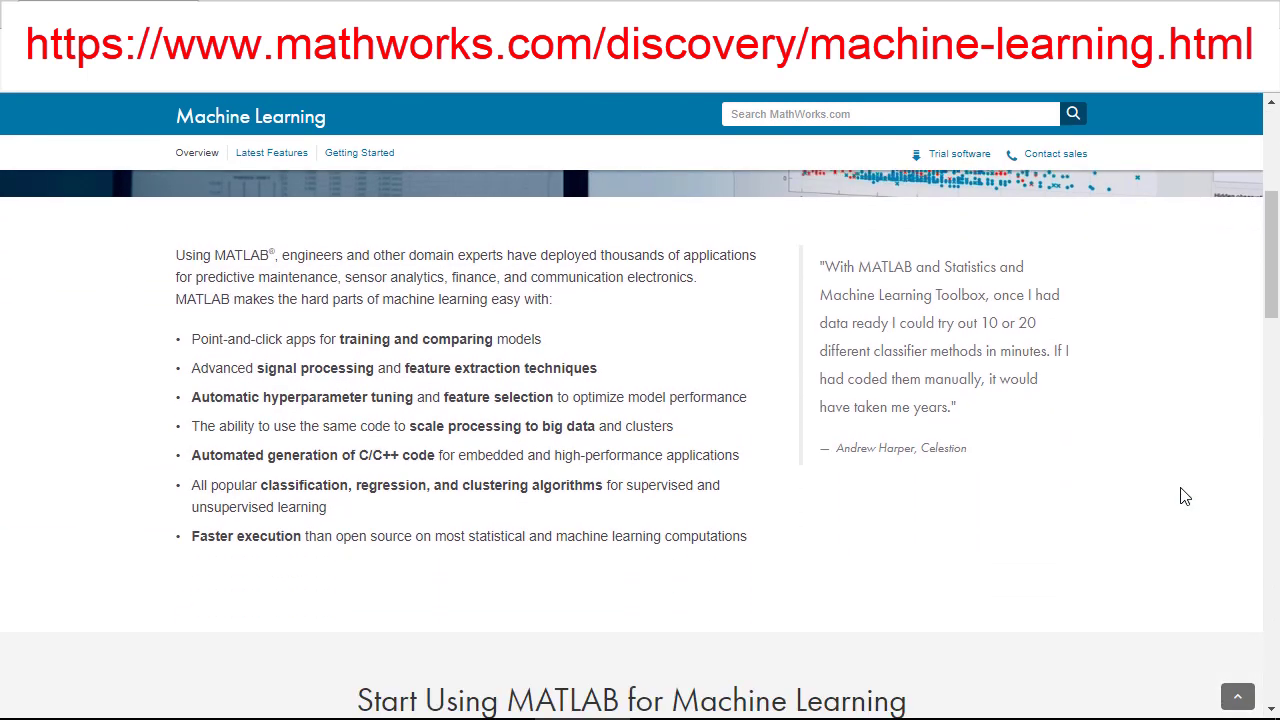
{"action": "scroll", "coordinate": [1184, 496], "scroll_direction": "down", "scroll_amount": 3}
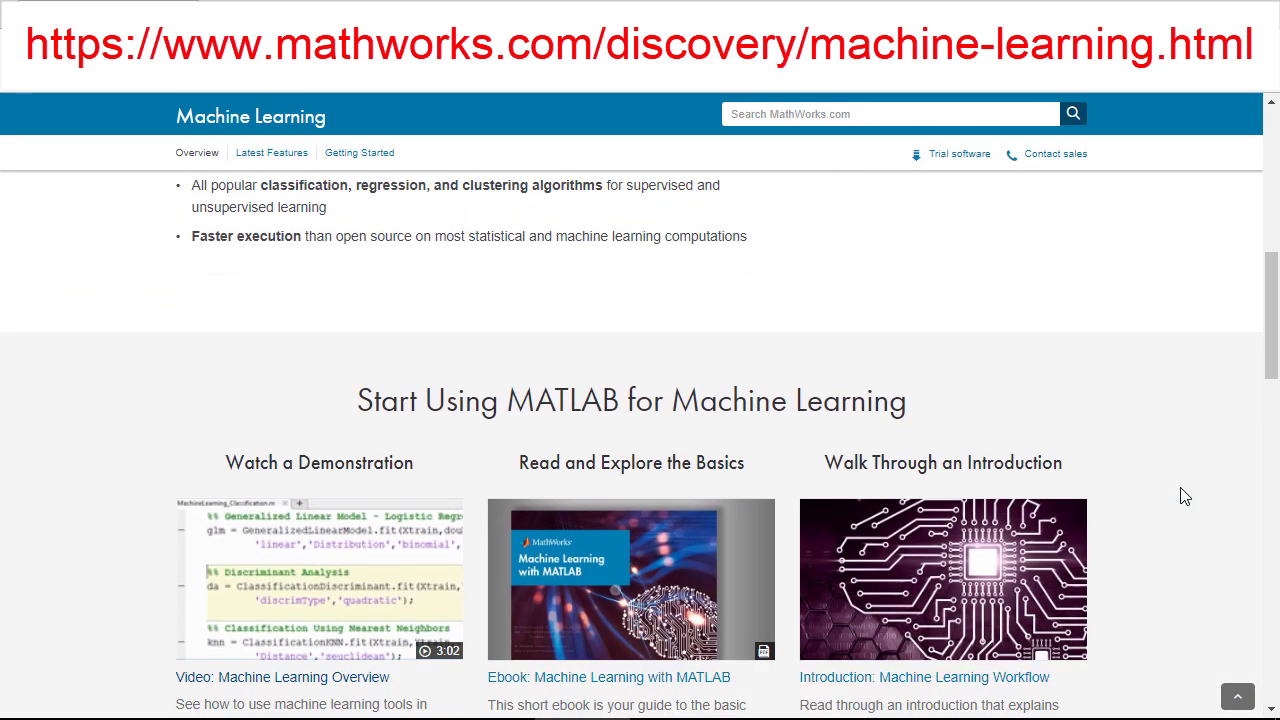
{"action": "scroll", "coordinate": [1184, 496], "scroll_direction": "down", "scroll_amount": 2}
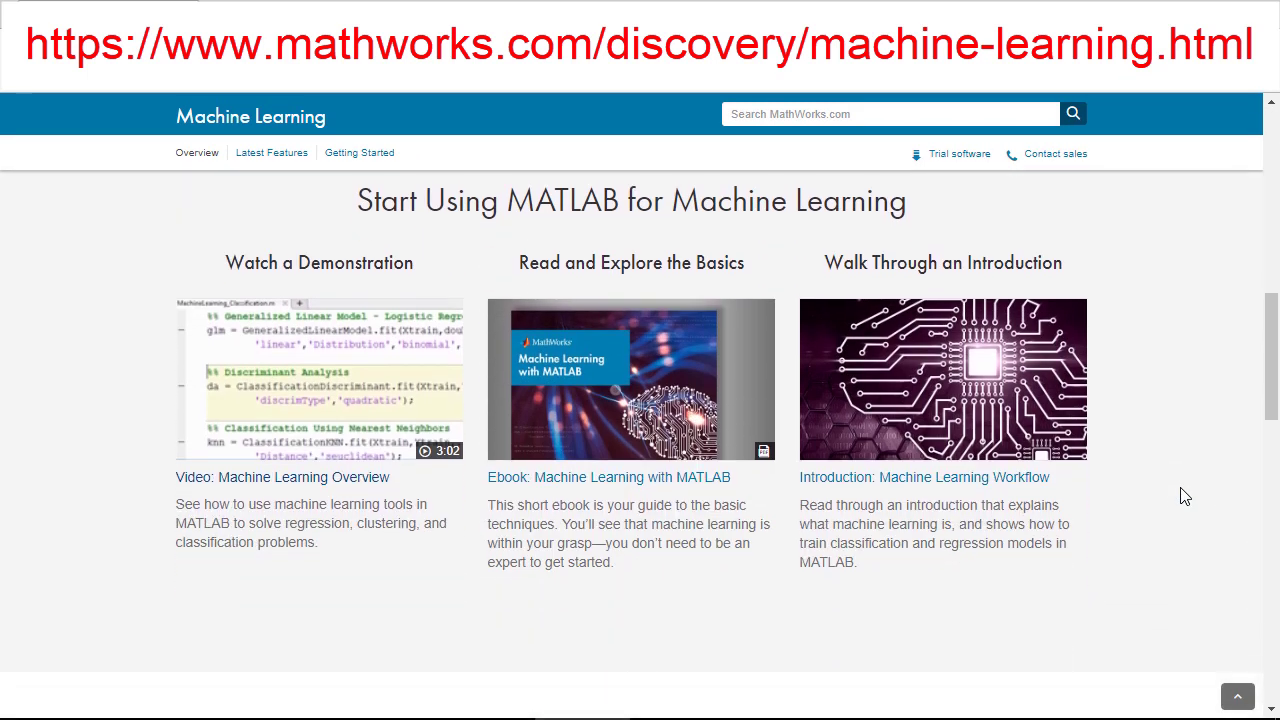
{"action": "scroll", "coordinate": [1184, 496], "scroll_direction": "down", "scroll_amount": 5}
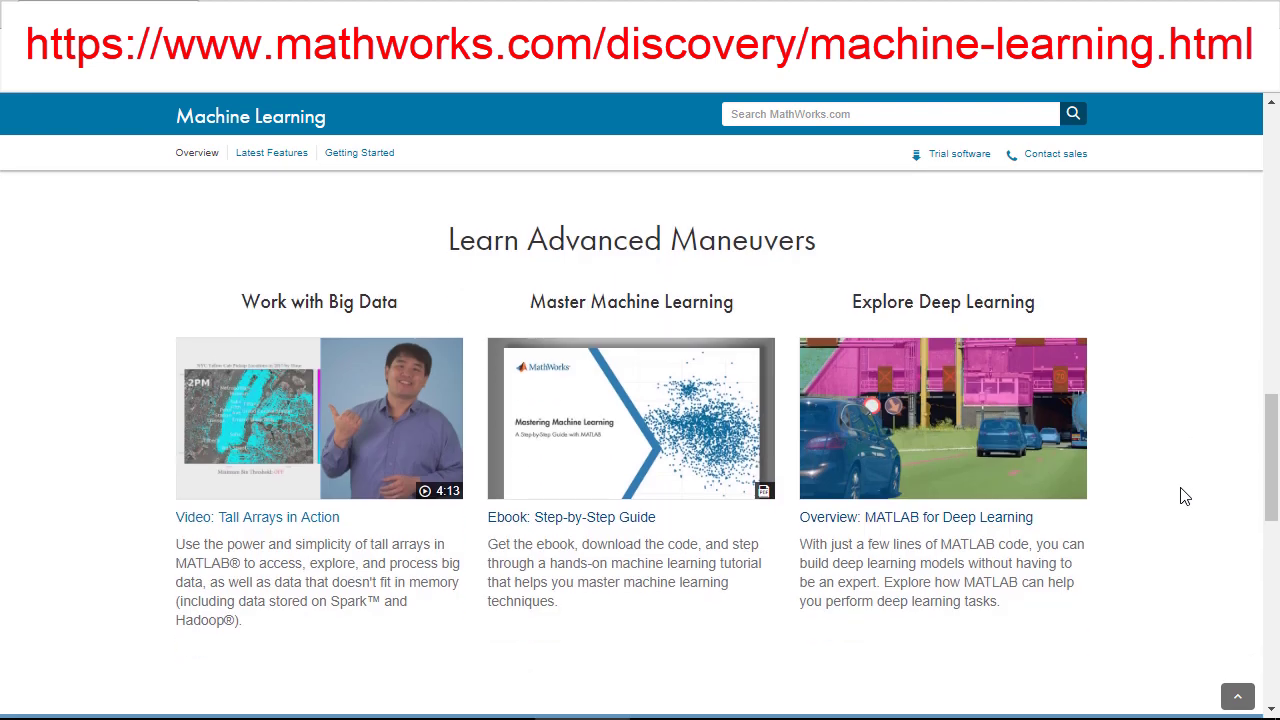